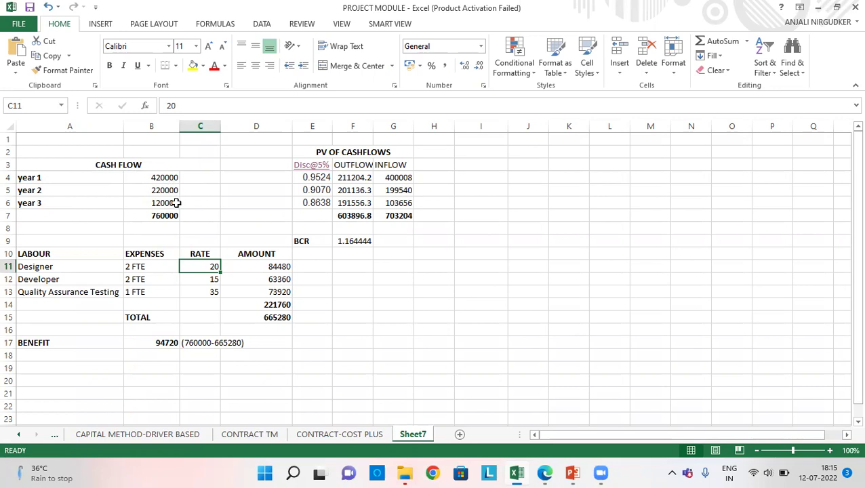
# - In the Excel worksheet, check the 760000 total cash flow and the Designer, Developer and QA labour roles
pyautogui.click(165, 215)
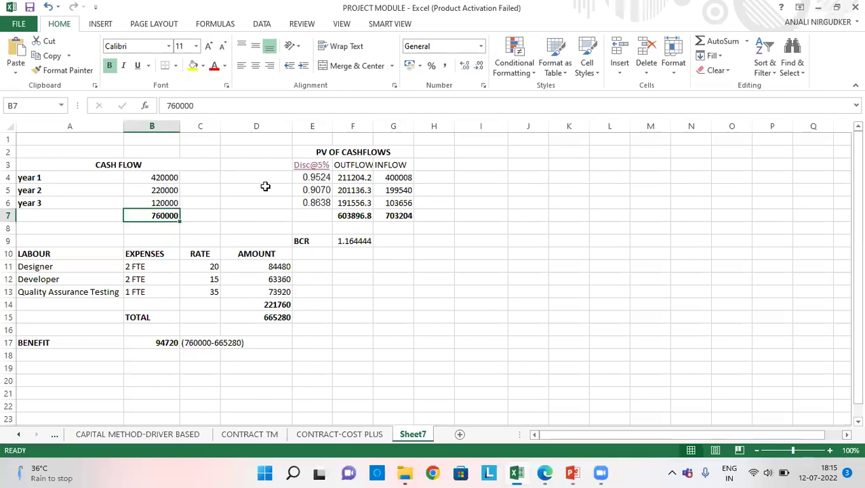
pyautogui.press('Down')
pyautogui.press('Down')
pyautogui.press('Down')
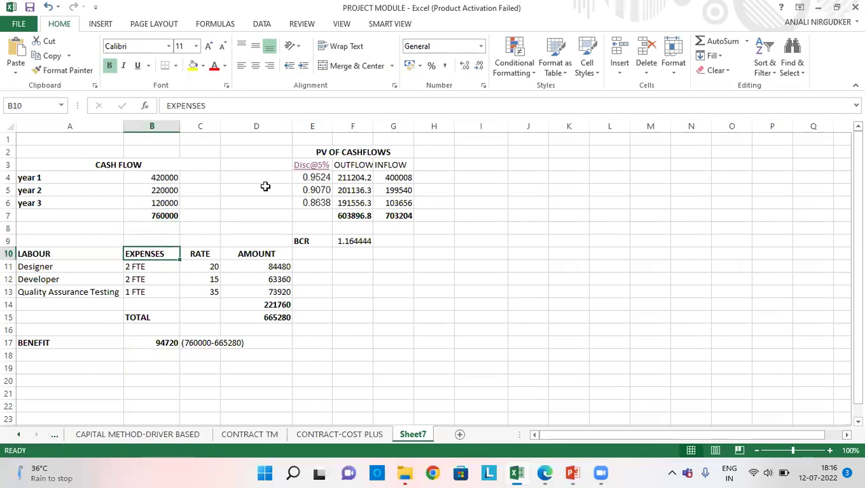
pyautogui.press('Left')
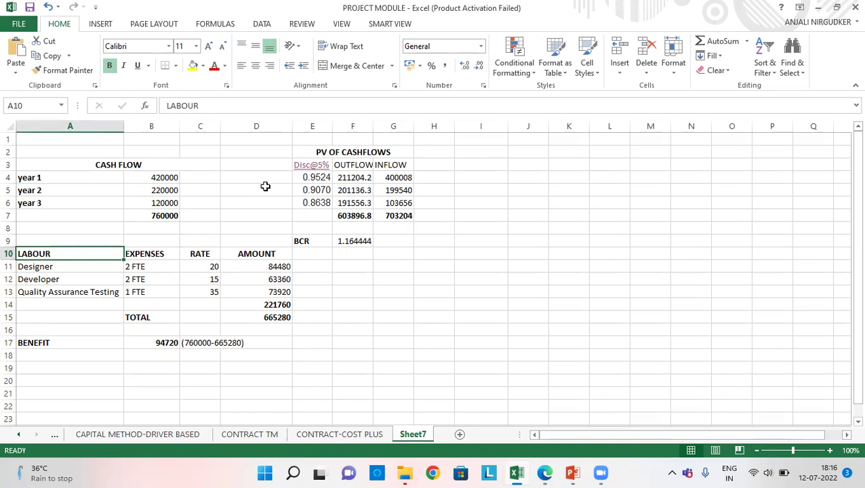
pyautogui.press('Down')
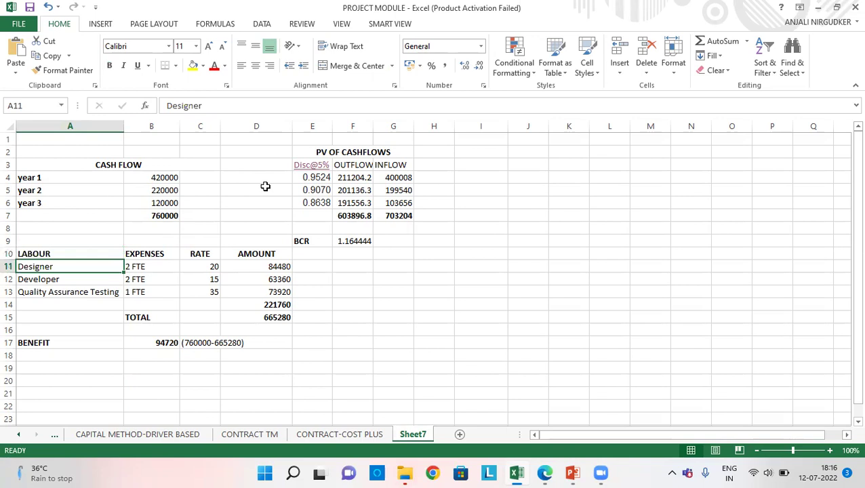
pyautogui.press('Down')
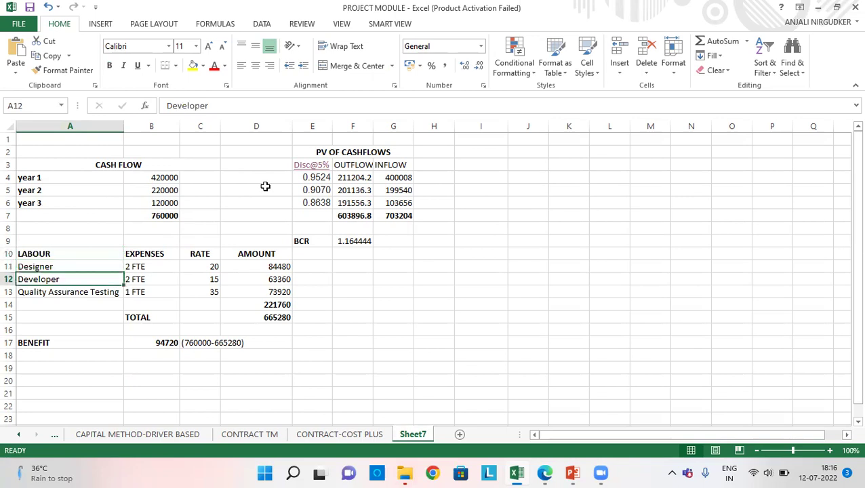
pyautogui.press('Down')
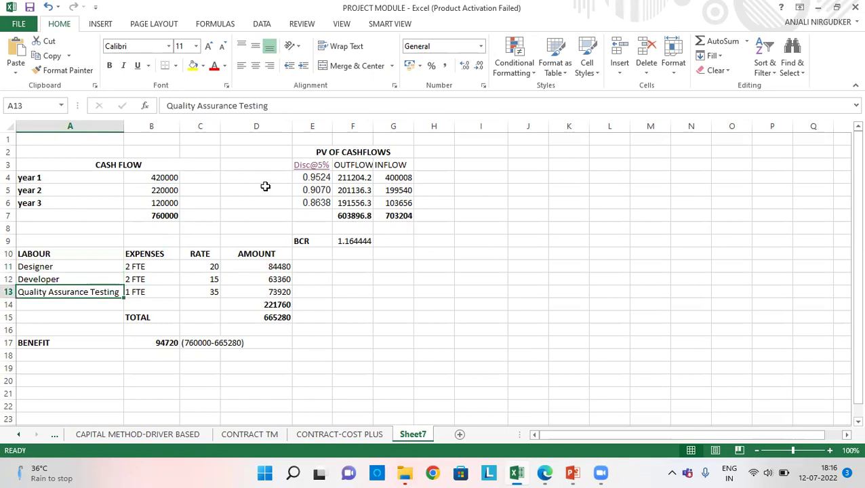
pyautogui.press('Up')
pyautogui.press('Up')
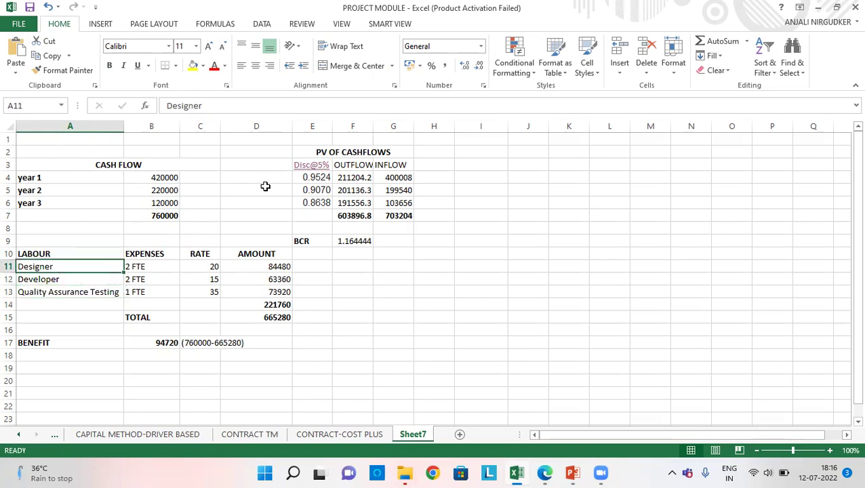
# - Check the headcounts (2, 2, 1 FTE), the Designer rate of 20 and the D11 amount formula
pyautogui.press('Right')
pyautogui.press('Down')
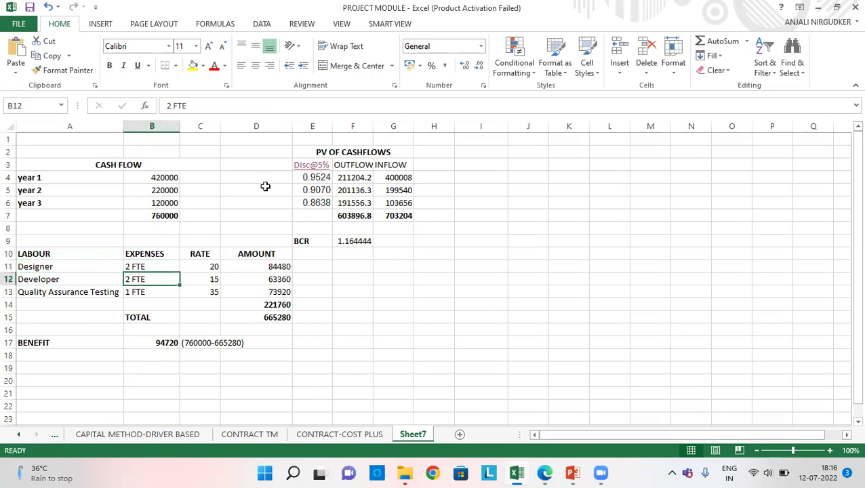
pyautogui.press('Down')
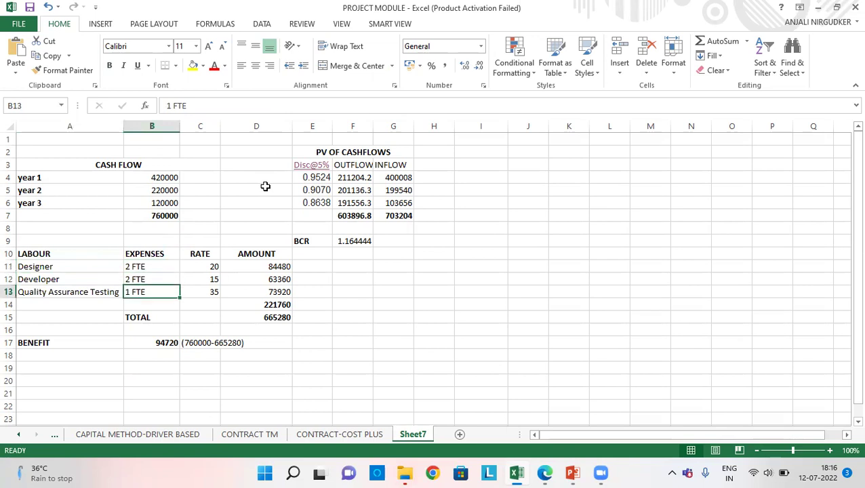
pyautogui.press('Up')
pyautogui.press('Up')
pyautogui.press('Right')
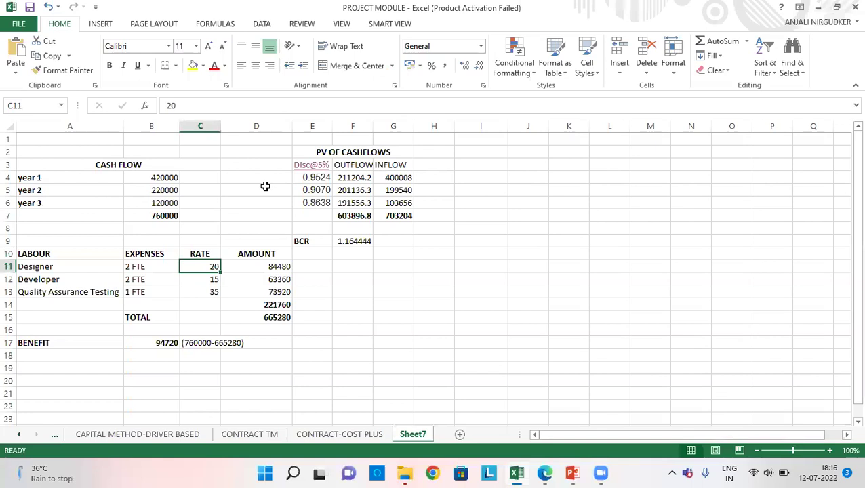
pyautogui.press('Down')
pyautogui.press('Down')
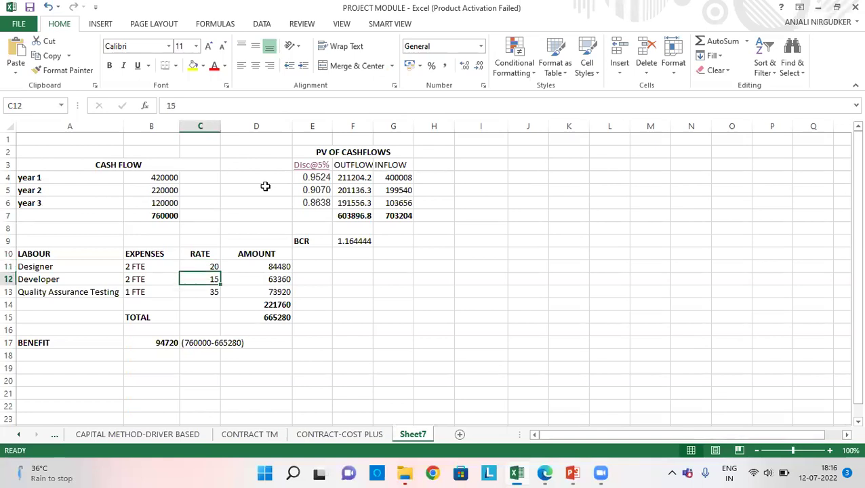
pyautogui.press('Up')
pyautogui.press('Up')
pyautogui.press('Right')
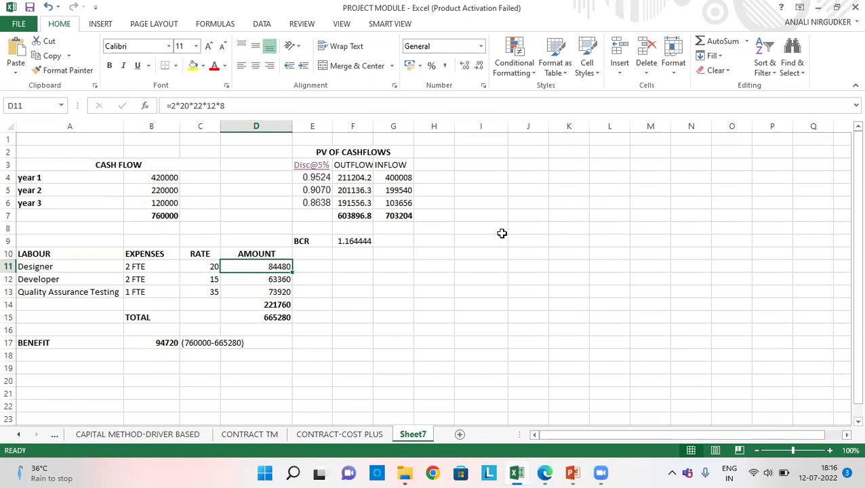
# - In EPM Planning, review the FCCs Project Summary details, including Priority and Rank, then go to Expense
pyautogui.click(544, 473)
pyautogui.click(521, 177)
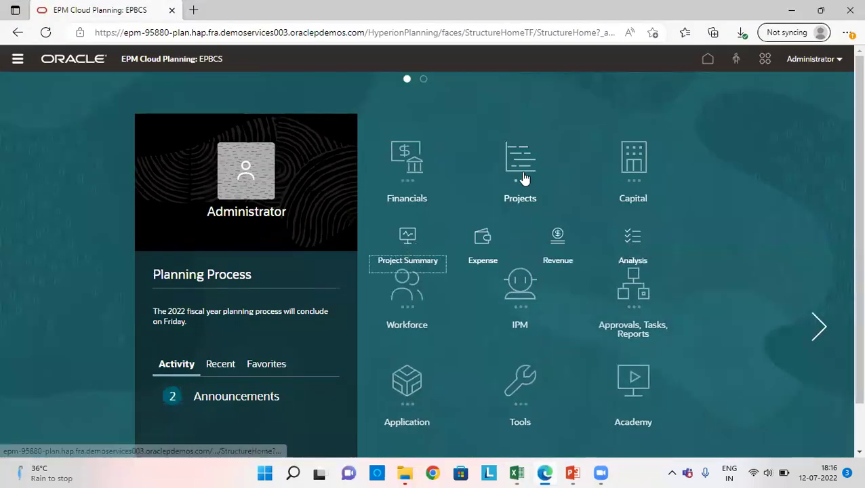
pyautogui.click(418, 252)
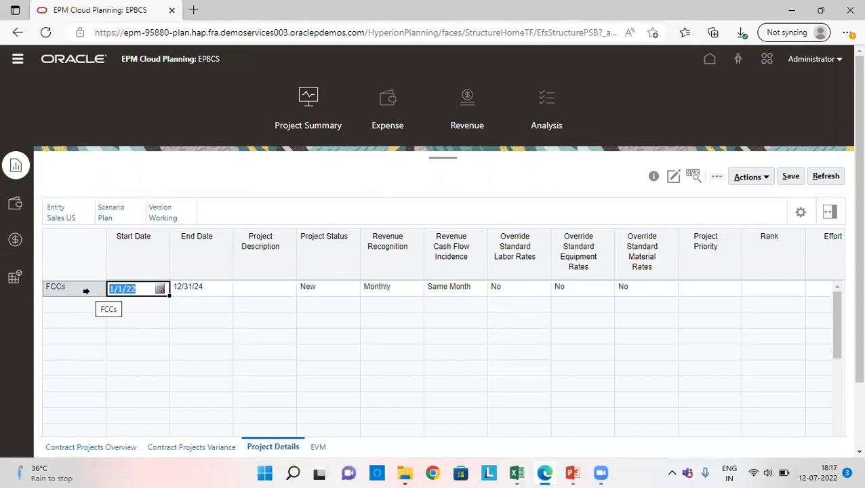
pyautogui.press('Escape')
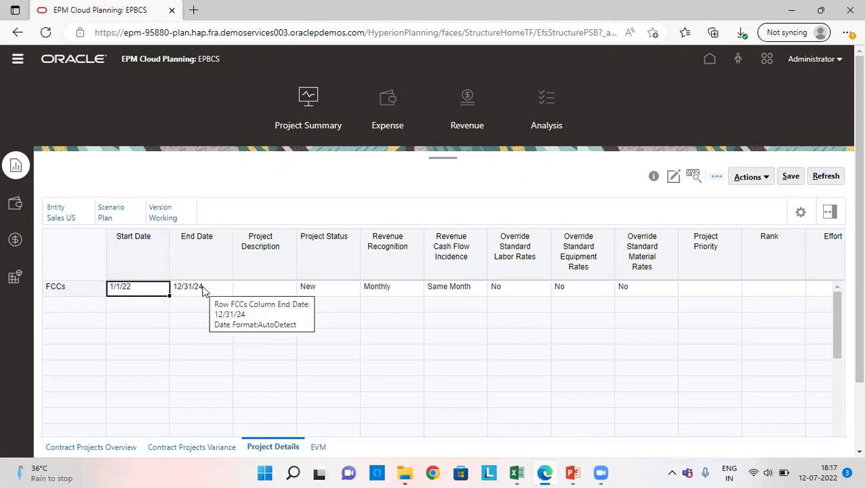
pyautogui.click(703, 286)
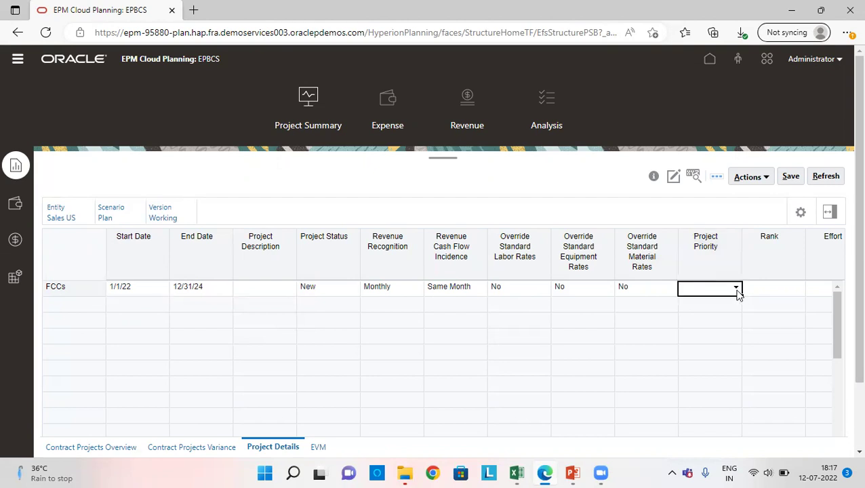
pyautogui.click(784, 294)
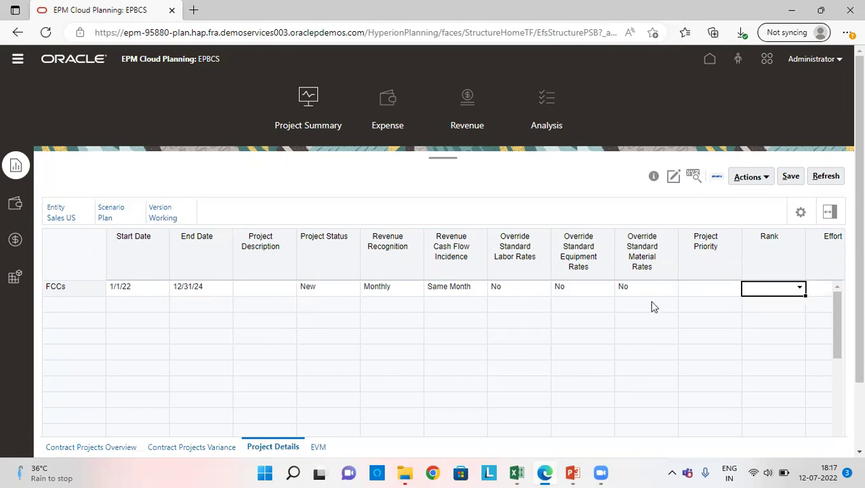
pyautogui.click(572, 304)
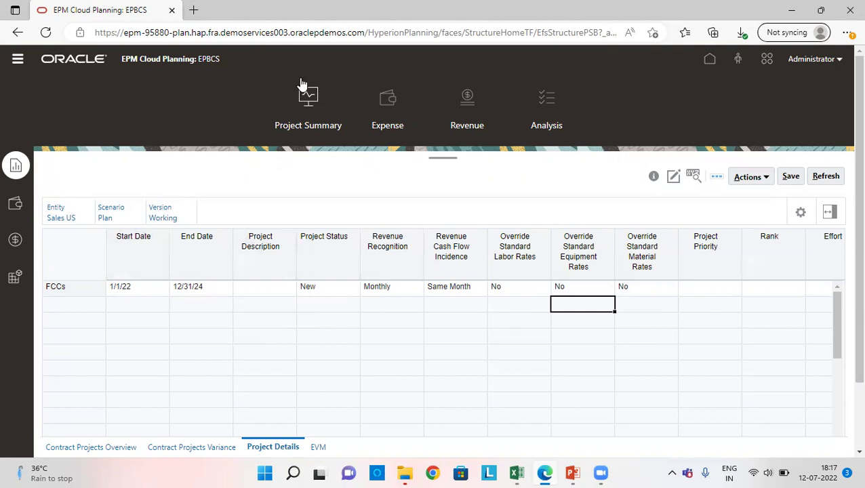
pyautogui.click(385, 93)
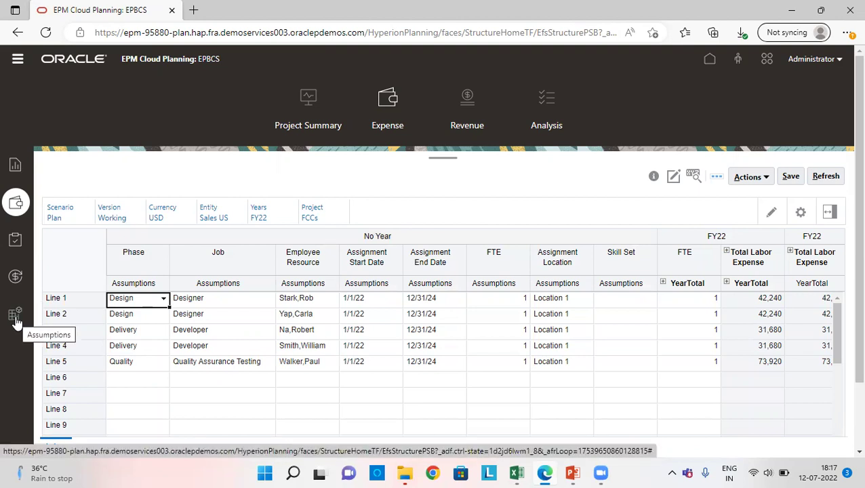
# - Open Standard Rates for Labor in Assumptions and scroll through the FY22–FY24 hourly rates by job
pyautogui.click(16, 320)
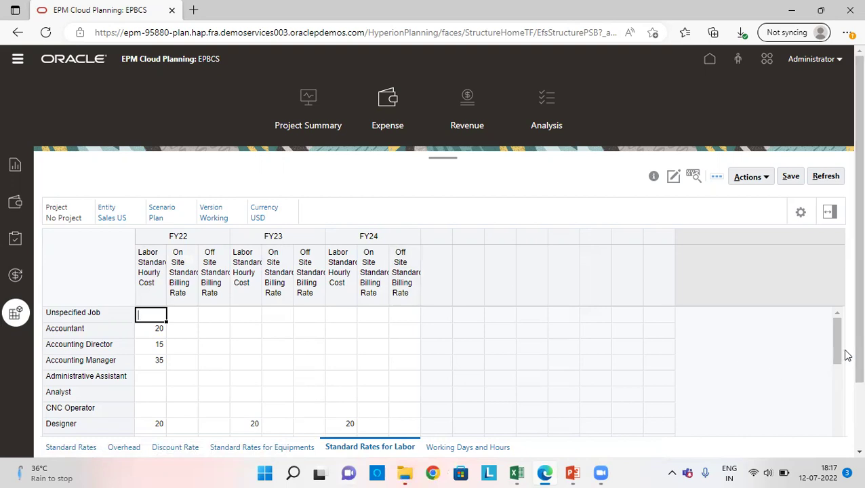
pyautogui.scroll(-1, 837, 356)
pyautogui.moveTo(838, 357); pyautogui.dragTo(838, 378)
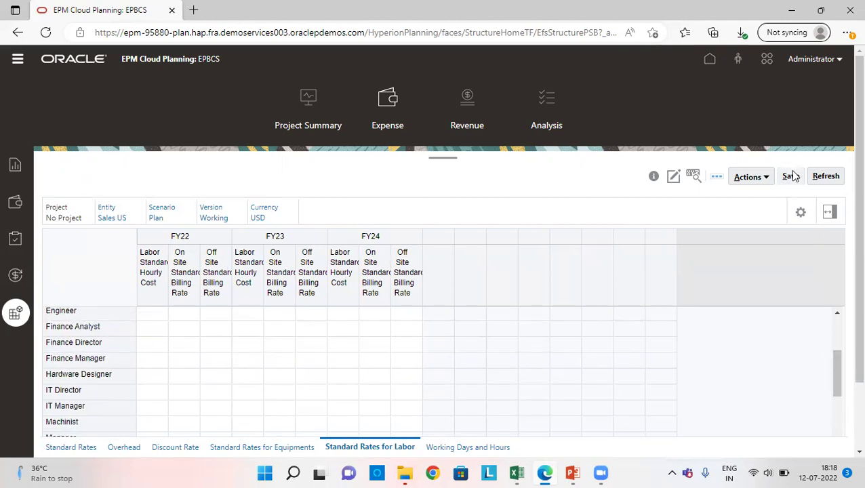
# - Set the Labor form's Project to FCCs under Contract Projects > Fixed Price Contracts
pyautogui.click(16, 205)
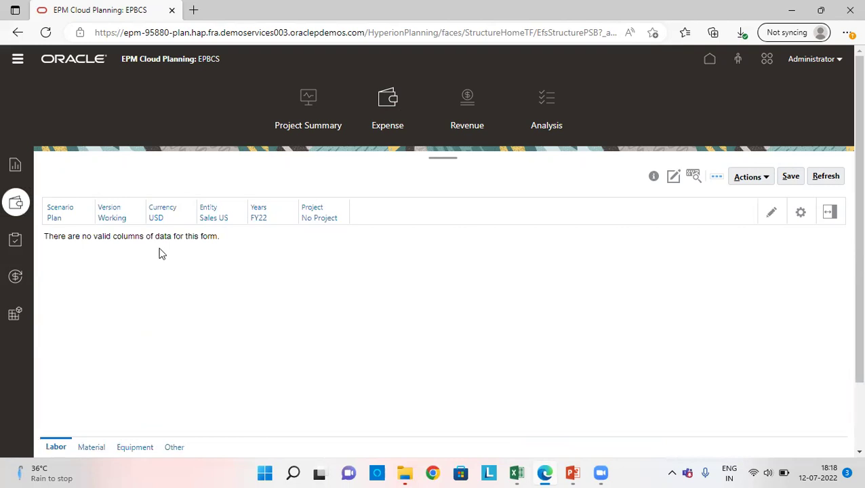
pyautogui.click(316, 220)
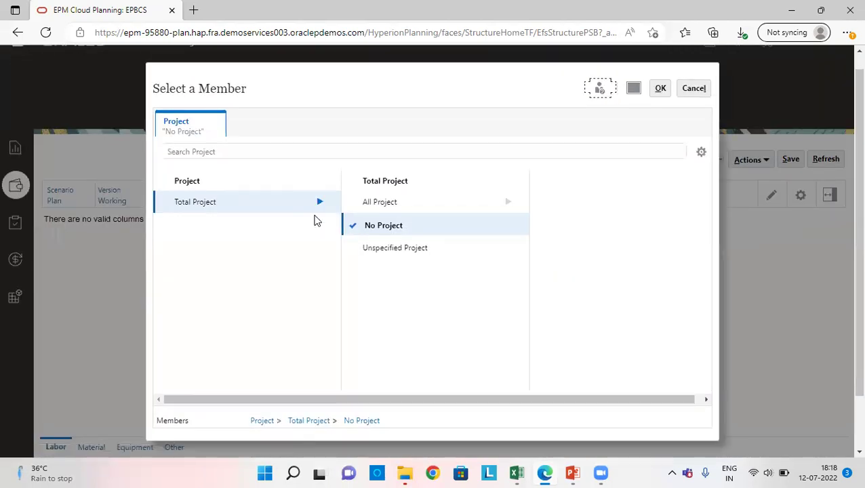
pyautogui.click(508, 201)
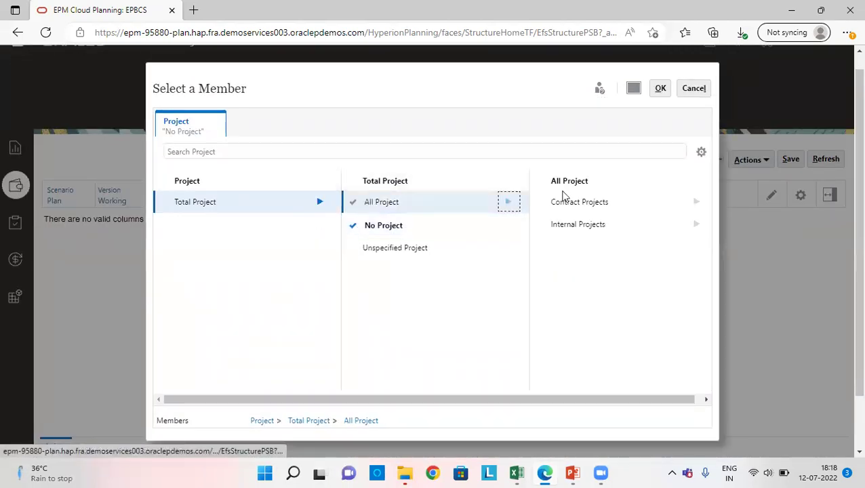
pyautogui.click(691, 202)
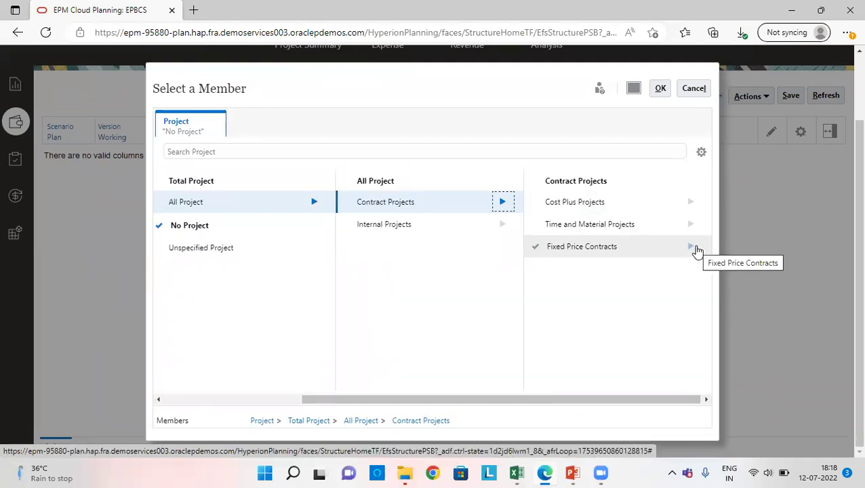
pyautogui.click(694, 249)
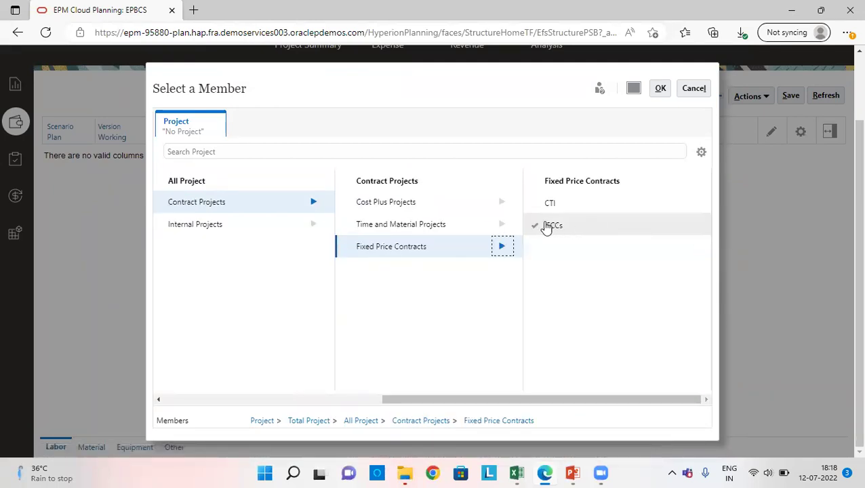
pyautogui.click(546, 227)
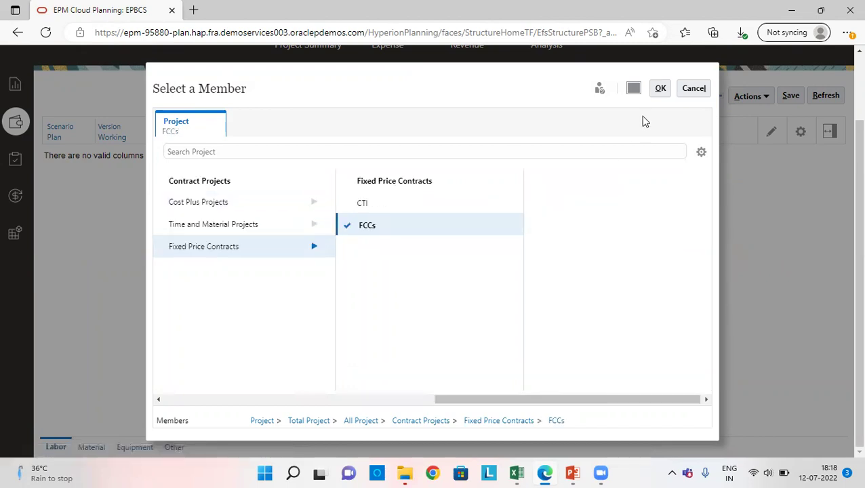
pyautogui.click(660, 89)
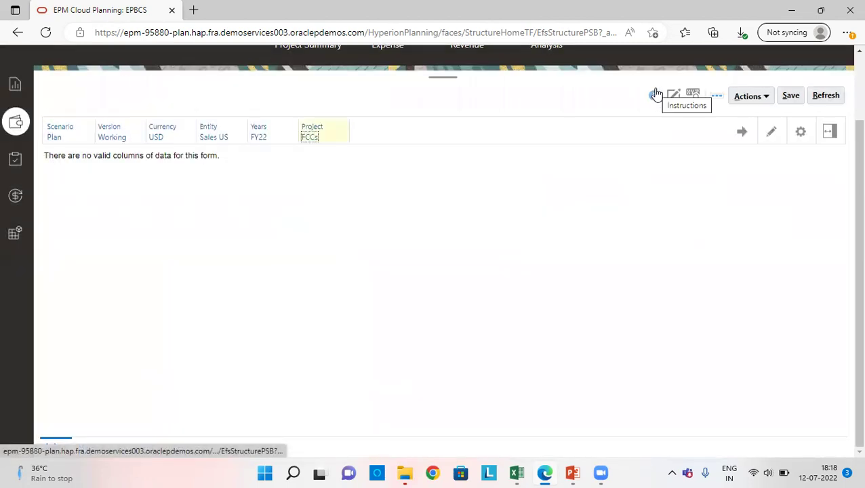
# - Load the FCCs Labor form to show its five staffed job lines
pyautogui.click(743, 132)
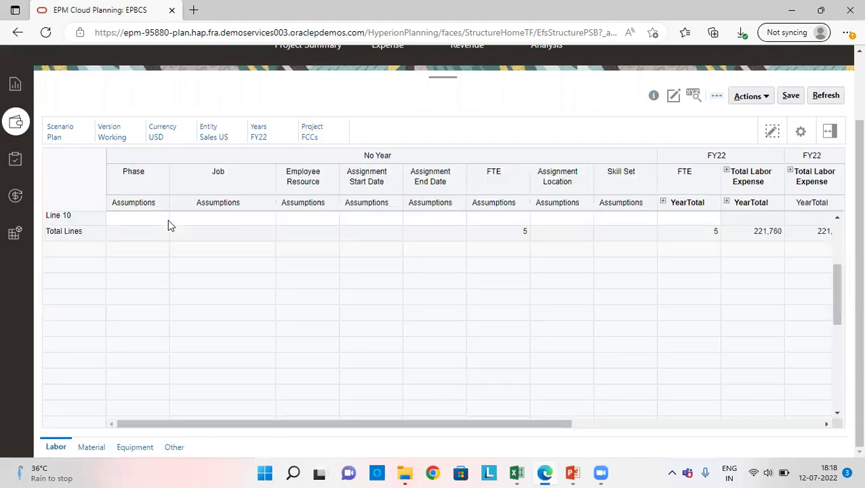
pyautogui.scroll(3, 173, 267)
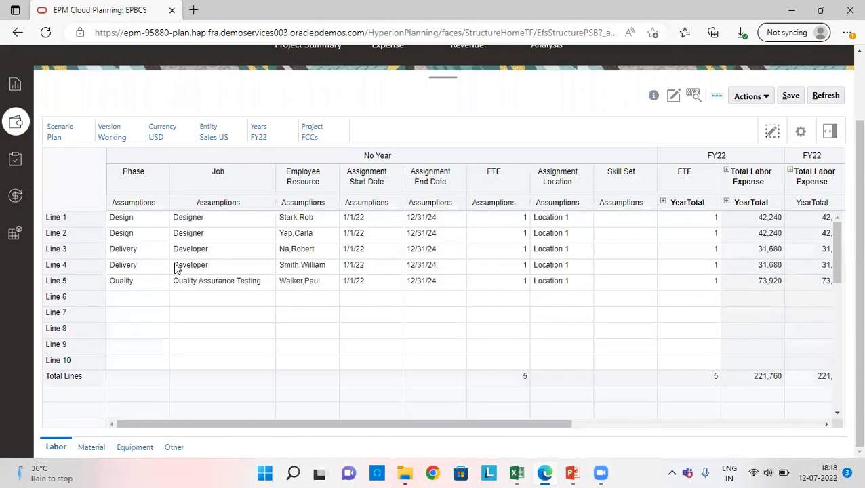
pyautogui.scroll(2, 174, 268)
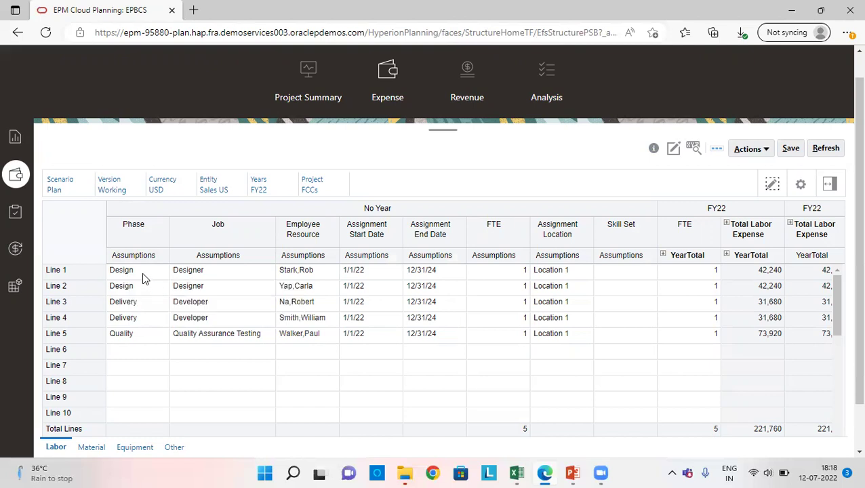
# - Inspect the lines' Phase, Job and Employee Resource entries, closing the employee list unchanged
pyautogui.click(142, 273)
pyautogui.click(144, 291)
pyautogui.click(206, 287)
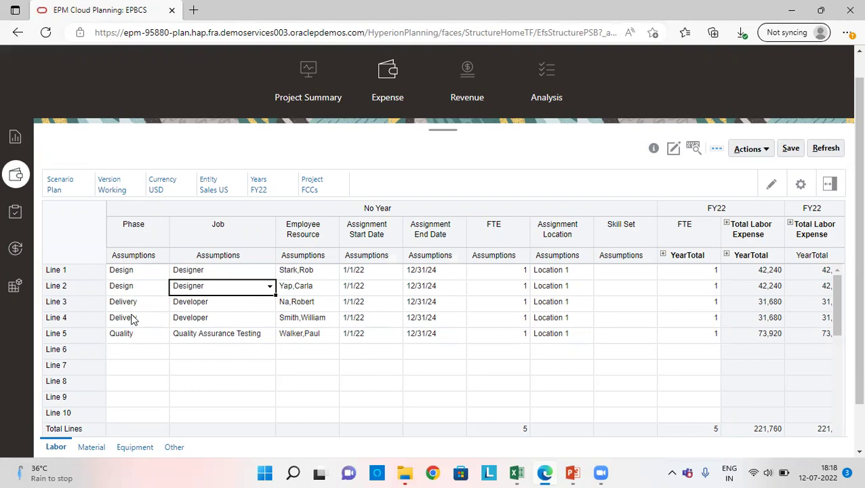
pyautogui.click(149, 305)
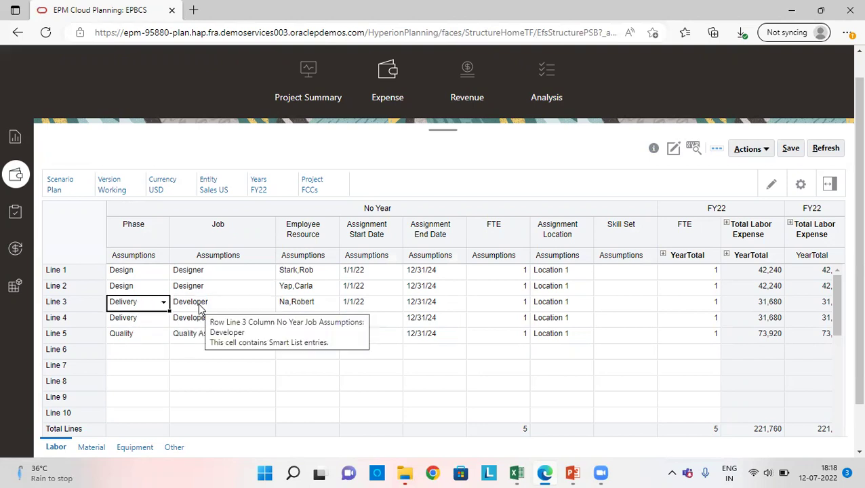
pyautogui.click(152, 335)
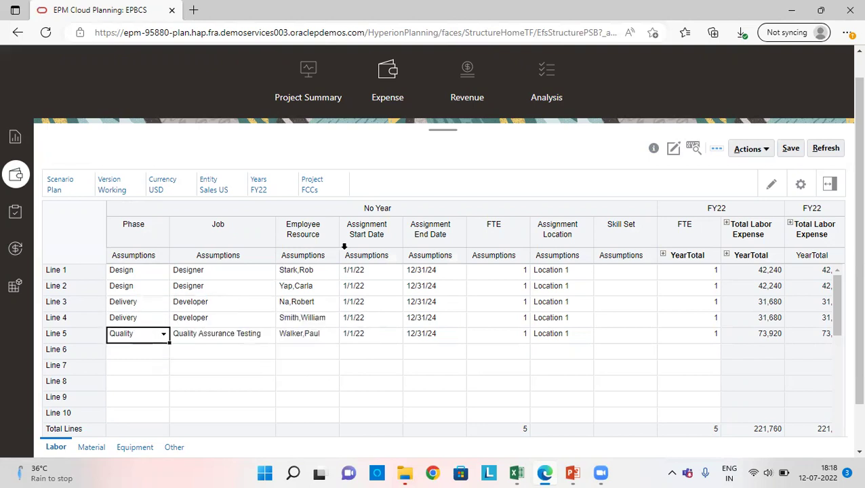
pyautogui.click(316, 270)
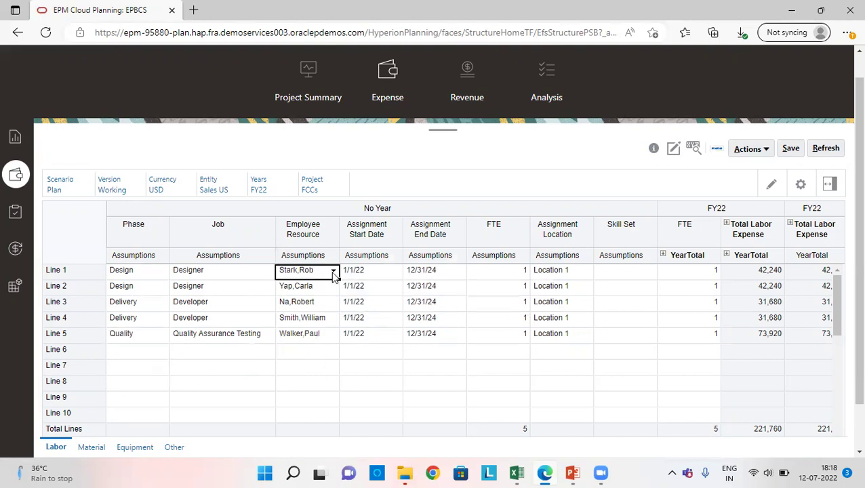
pyautogui.click(333, 271)
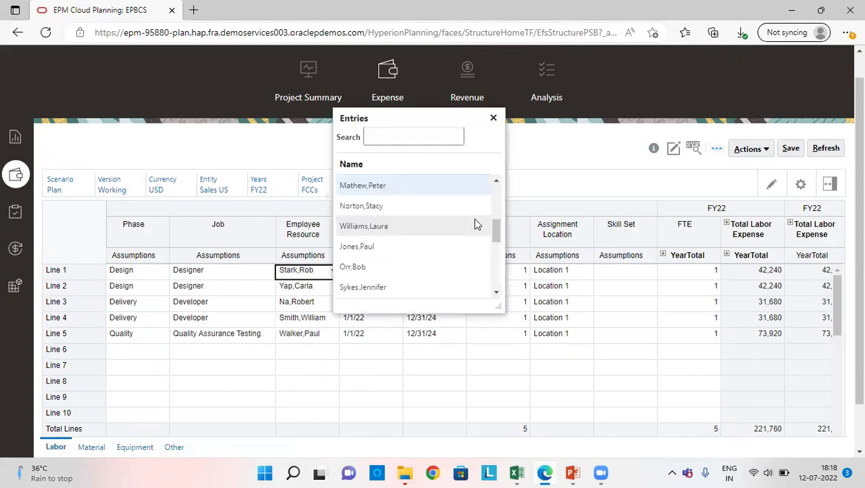
pyautogui.moveTo(498, 235); pyautogui.dragTo(497, 193)
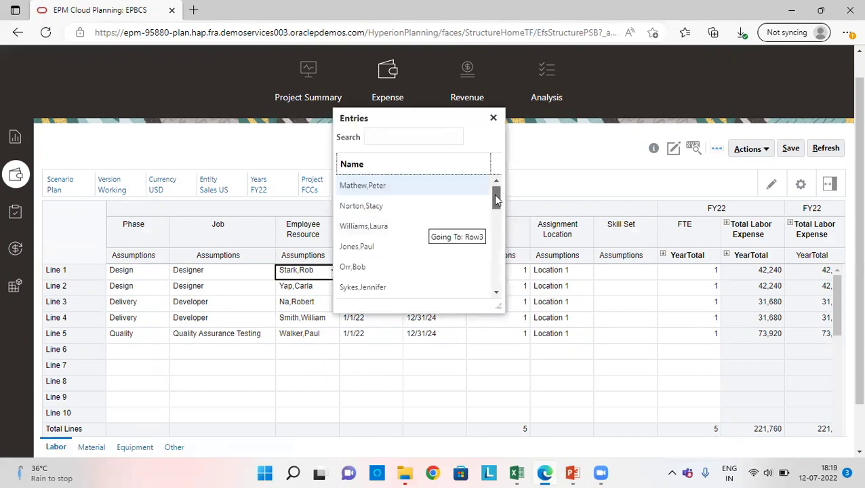
pyautogui.click(494, 118)
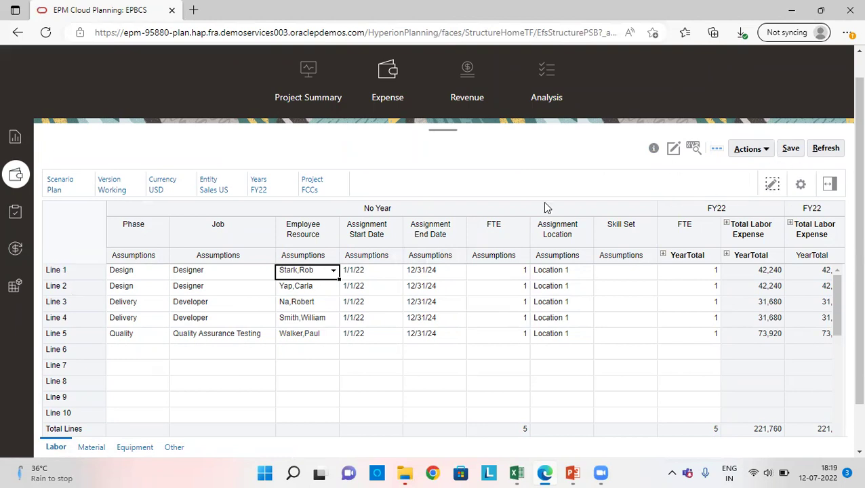
# - Review the lines' FY22–FY24 labor expenses of 221,760 per year and 665,280 All Year total
pyautogui.rightClick(88, 275)
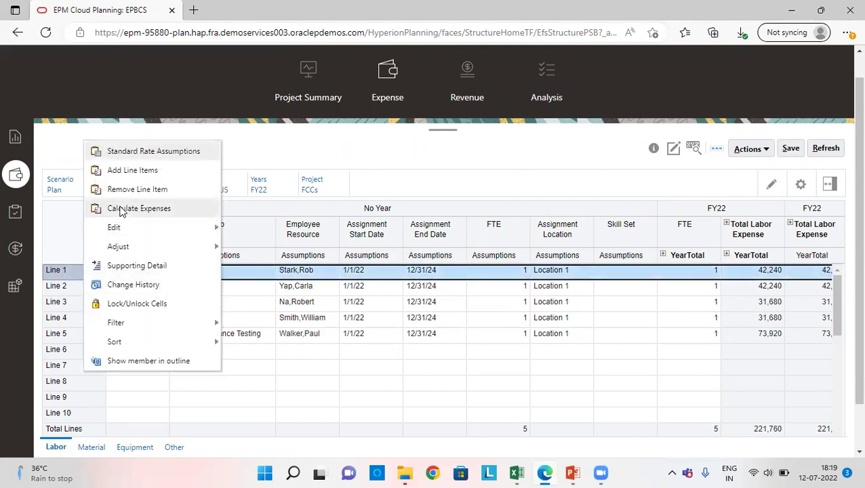
pyautogui.click(350, 272)
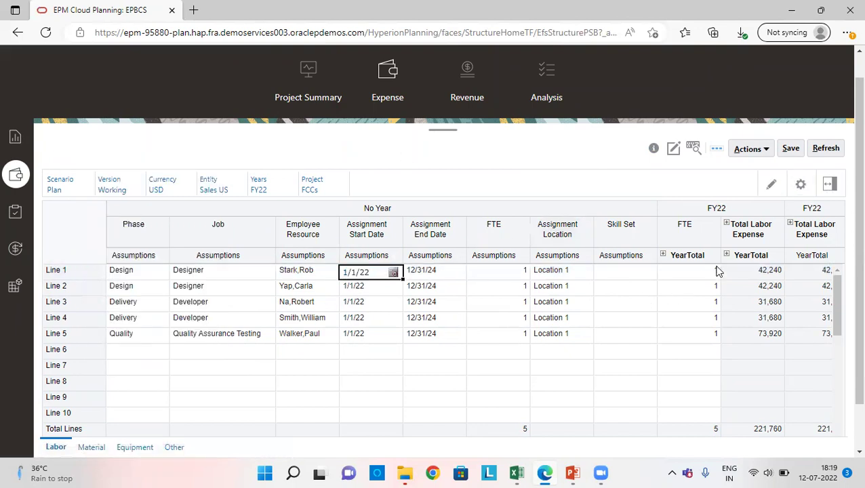
pyautogui.click(742, 273)
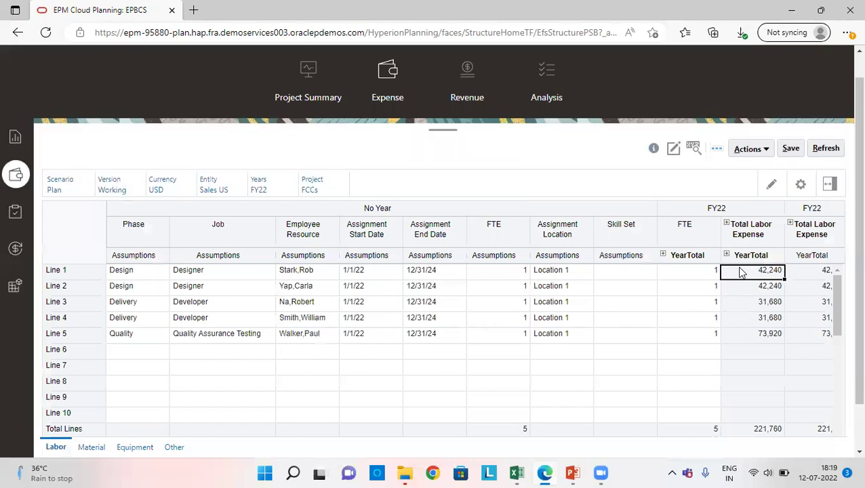
pyautogui.press('Tab')
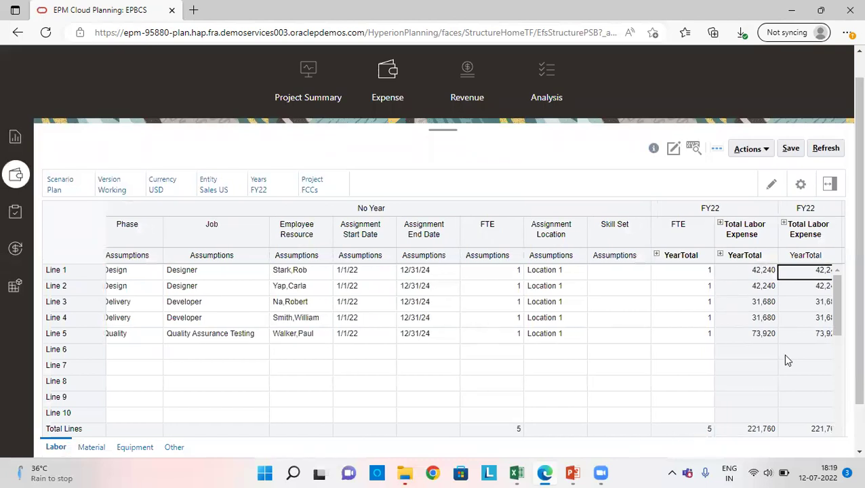
pyautogui.press('Tab')
pyautogui.press('Tab')
pyautogui.press('Tab')
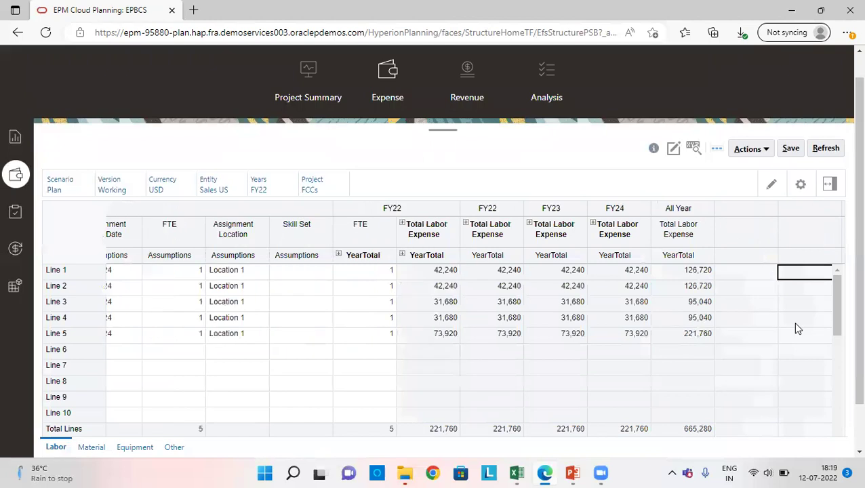
pyautogui.hotkey('shift', 'Tab')
pyautogui.hotkey('shift', 'Tab')
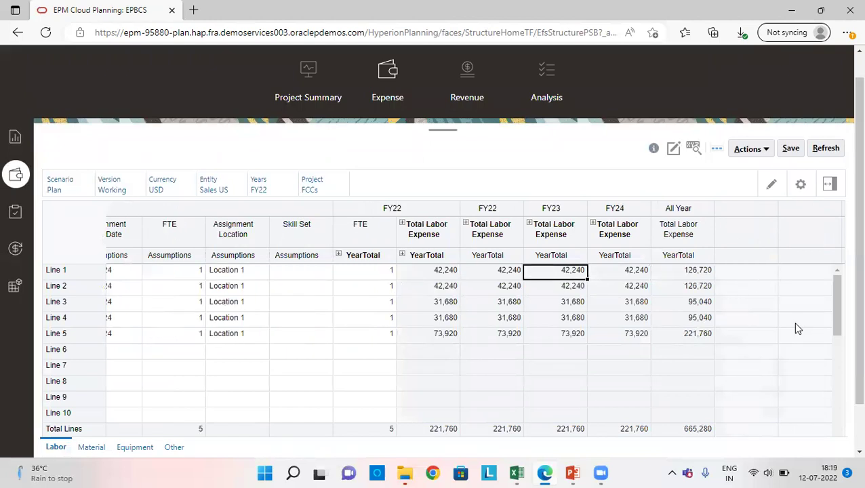
pyautogui.press('Tab')
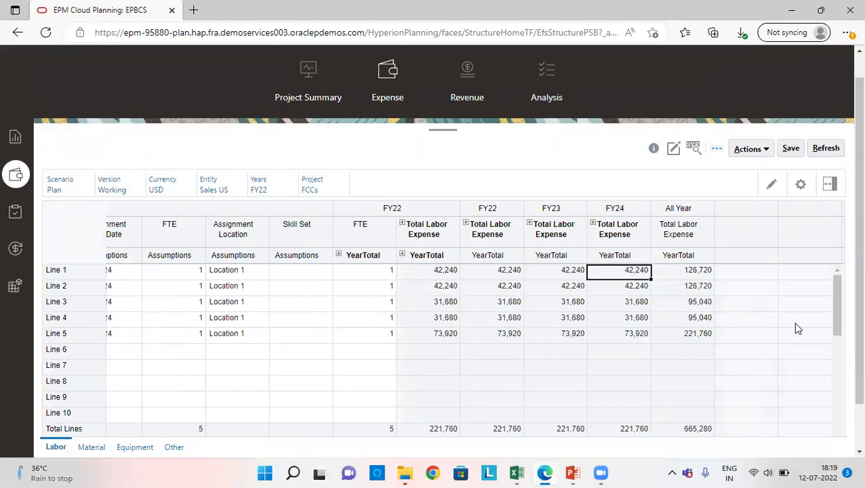
pyautogui.press('Down')
pyautogui.press('Down')
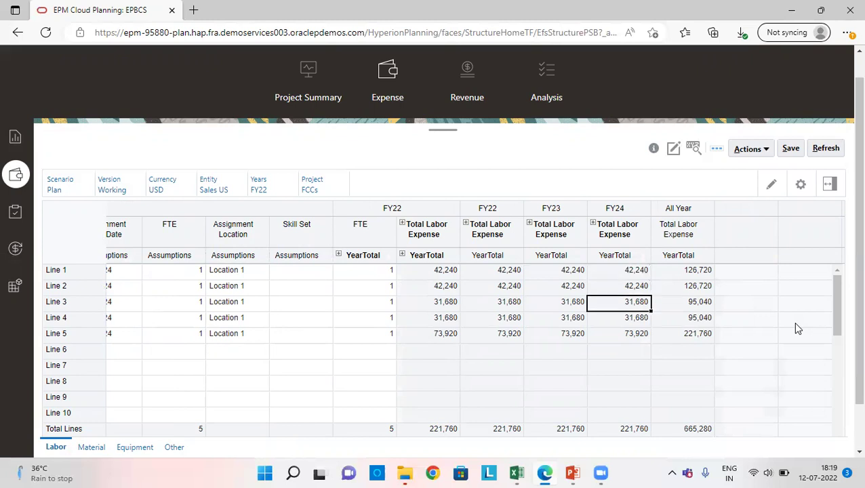
pyautogui.hotkey('shift', 'Tab')
pyautogui.hotkey('shift', 'Tab')
pyautogui.hotkey('shift', 'Tab')
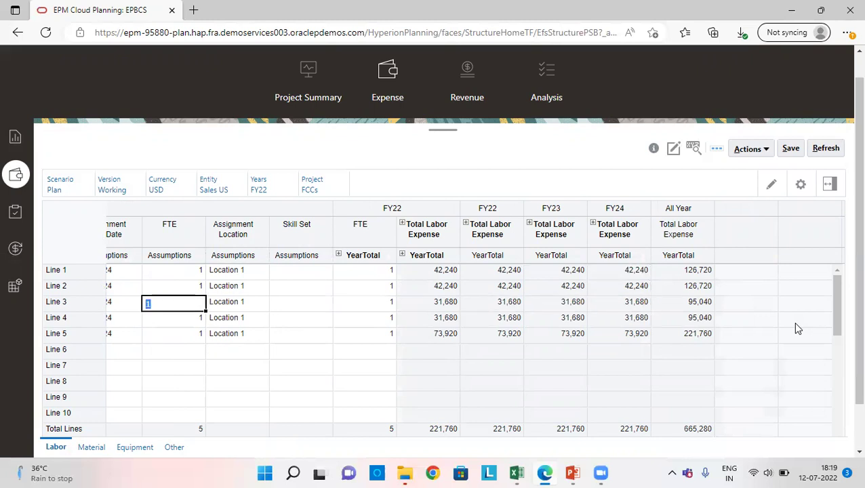
pyautogui.hotkey('shift', 'Tab')
pyautogui.hotkey('shift', 'Tab')
pyautogui.hotkey('shift', 'Tab')
pyautogui.hotkey('shift', 'Tab')
pyautogui.hotkey('shift', 'Tab')
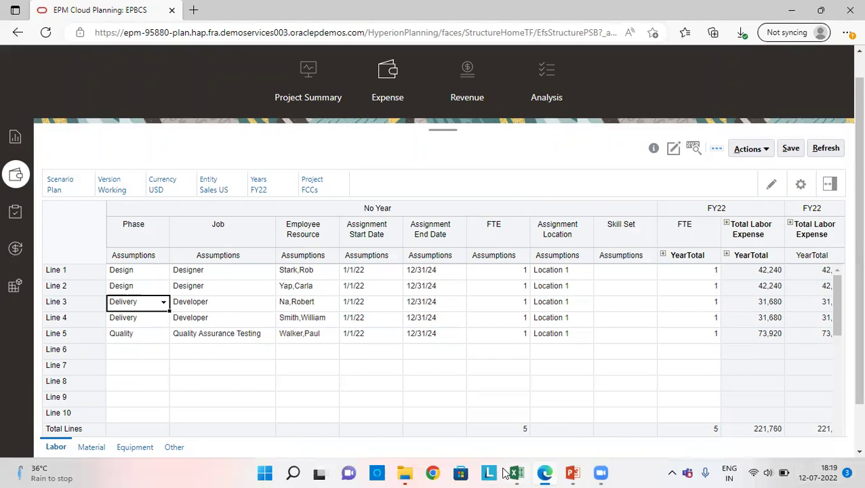
pyautogui.click(715, 272)
pyautogui.press('Tab')
pyautogui.press('Tab')
pyautogui.press('Tab')
pyautogui.press('Tab')
pyautogui.press('Tab')
pyautogui.press('Tab')
pyautogui.press('Tab')
pyautogui.press('Tab')
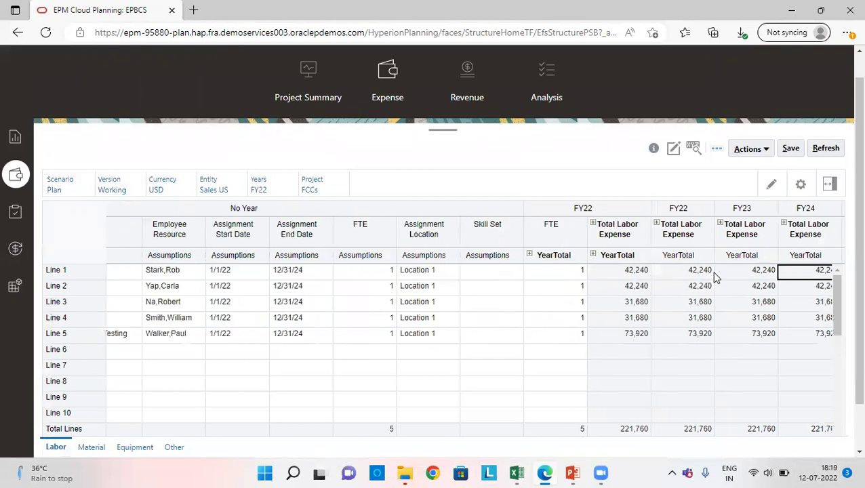
# - Compare against cell E11 in the Excel workbook, then return to EPM Planning
pyautogui.click(516, 473)
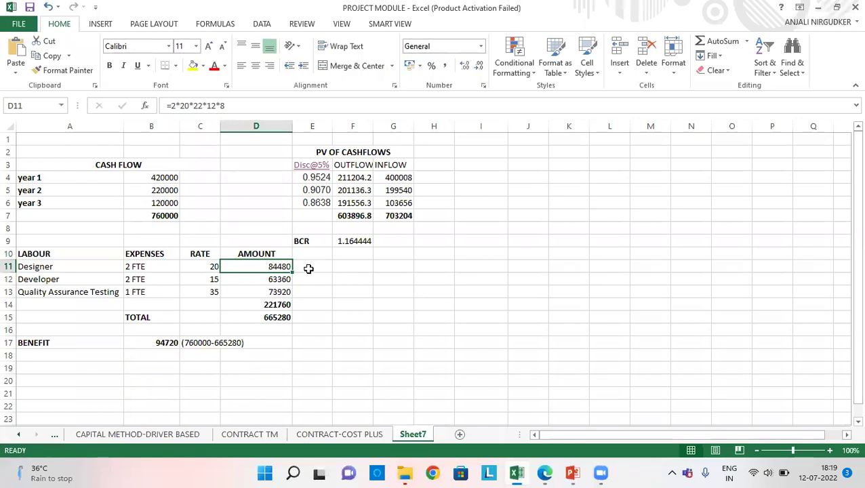
pyautogui.click(308, 269)
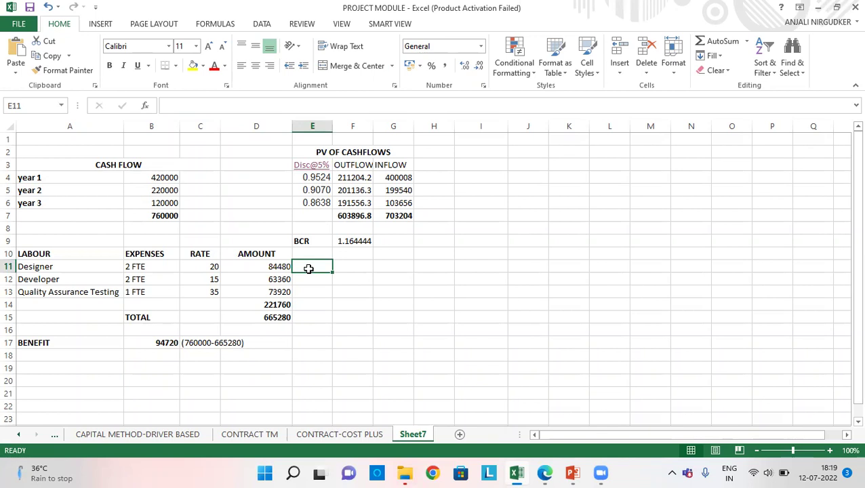
pyautogui.hotkey('alt', 'Tab')
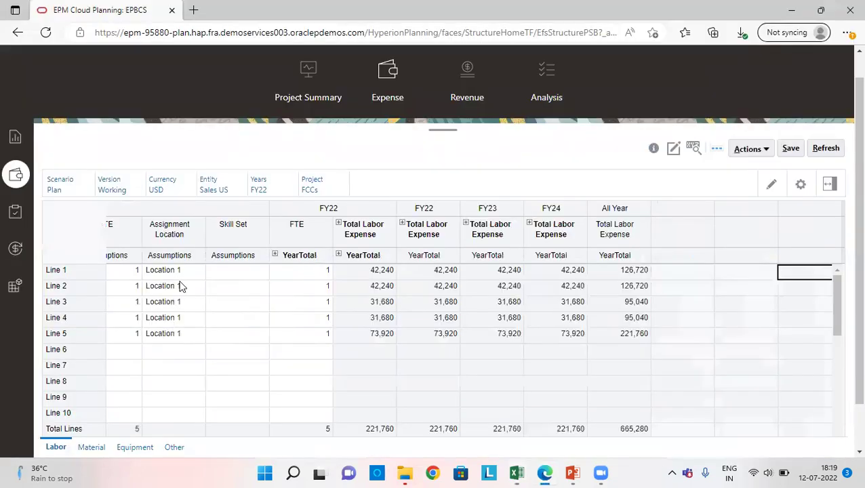
# - Check the Working Days and Hours form: 8 hours per day, 22 days per month
pyautogui.click(19, 288)
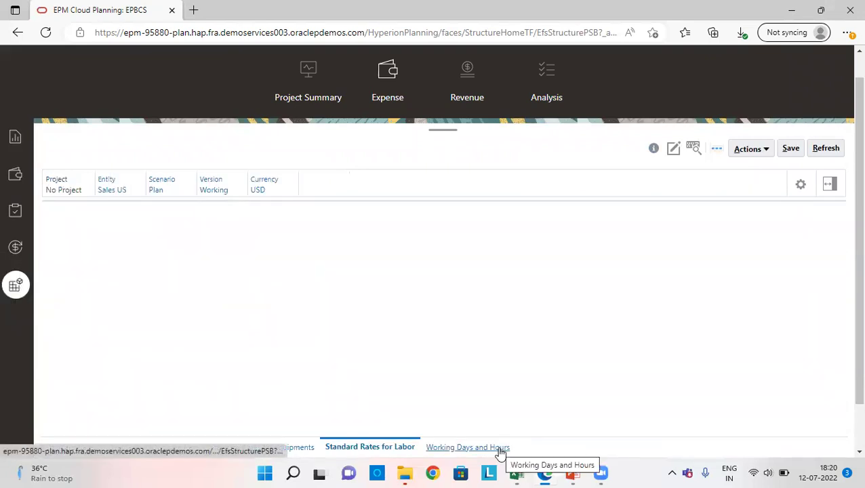
pyautogui.click(500, 449)
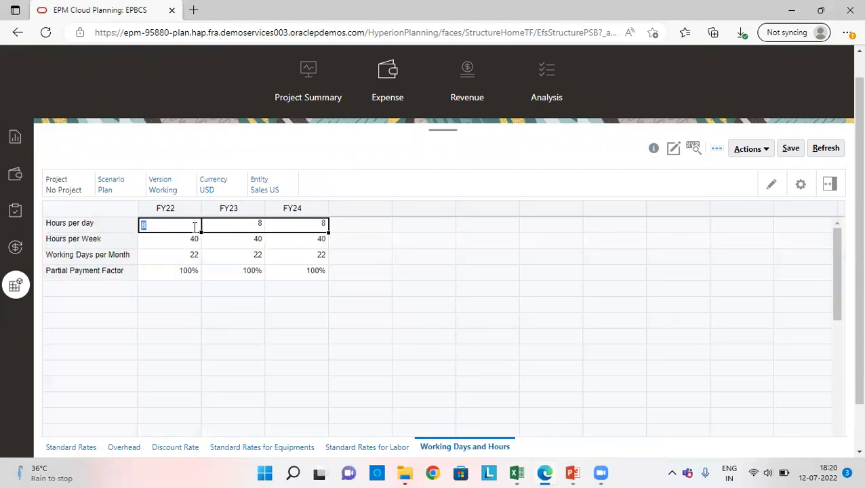
pyautogui.click(173, 303)
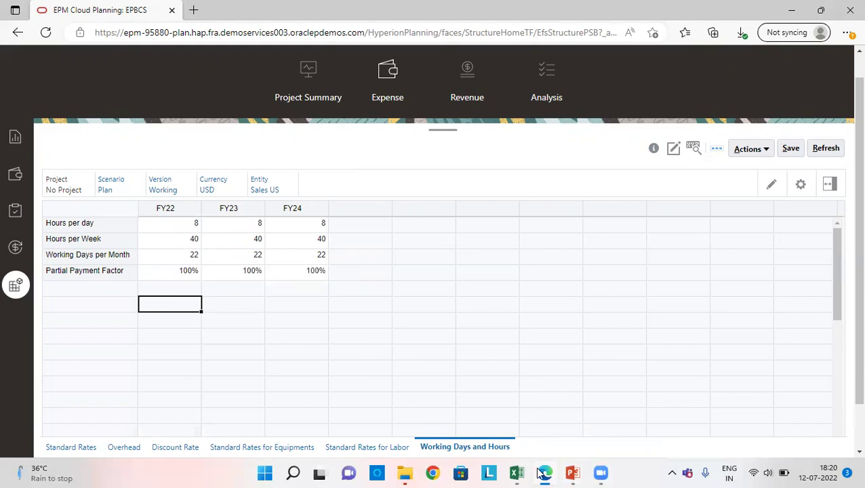
# - In Excel's F11, enter =20*22*12*8 giving the designer's yearly cost of 42240
pyautogui.moveTo(517, 472)
pyautogui.click(531, 441)
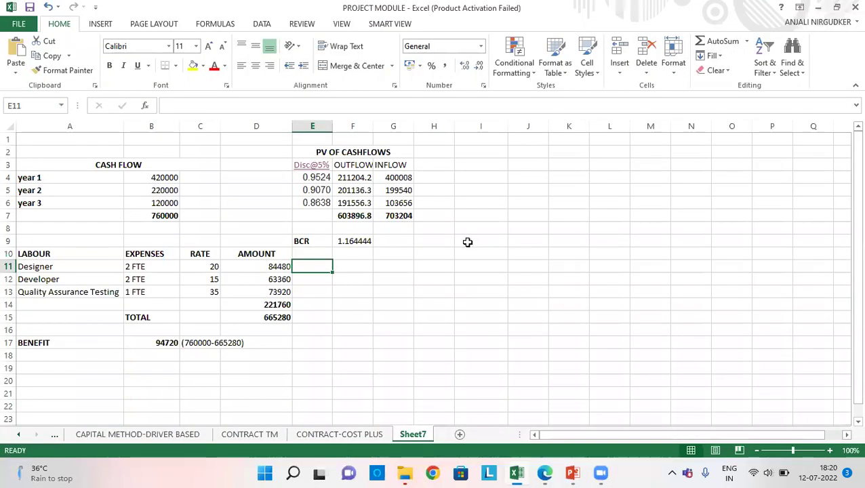
pyautogui.press('Right')
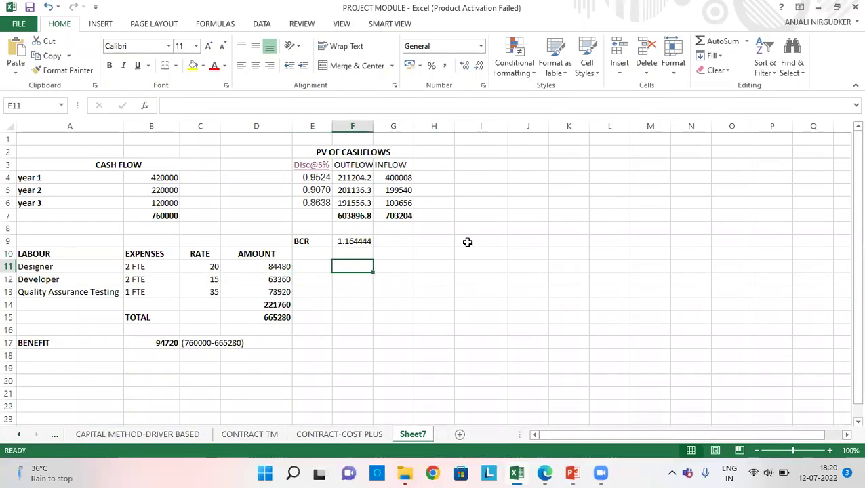
pyautogui.write('+20')
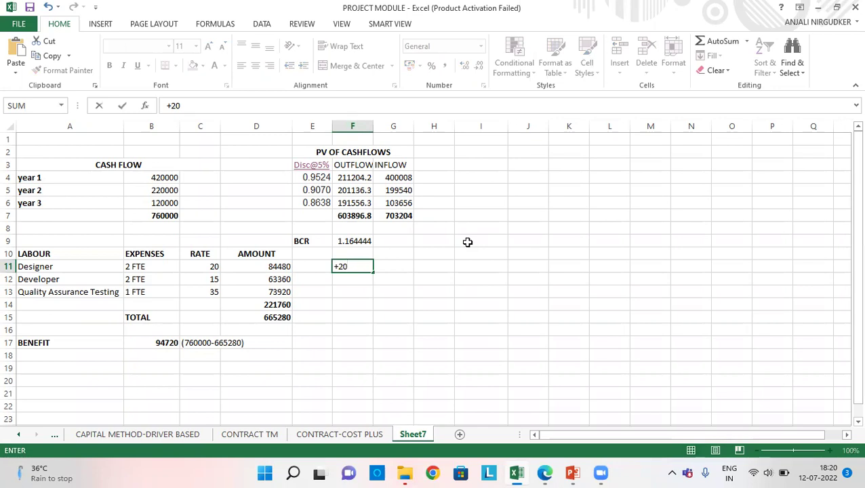
pyautogui.write('*22*12')
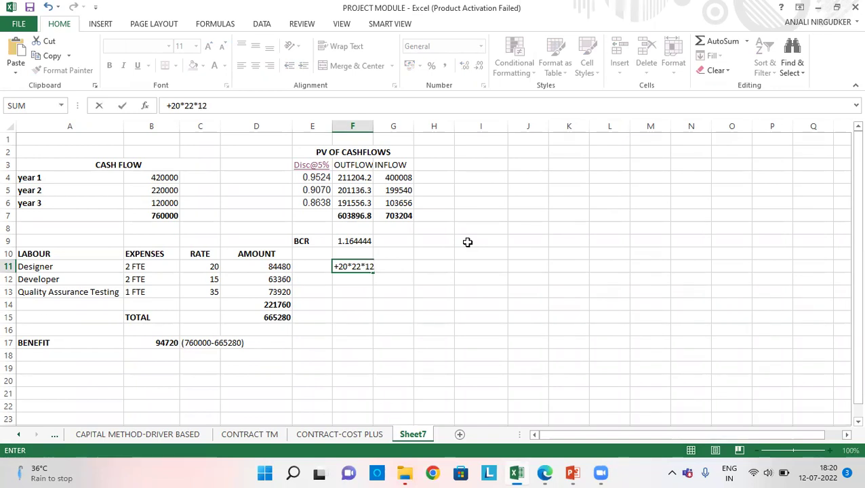
pyautogui.write('*8')
pyautogui.press('Return')
pyautogui.press('Up')
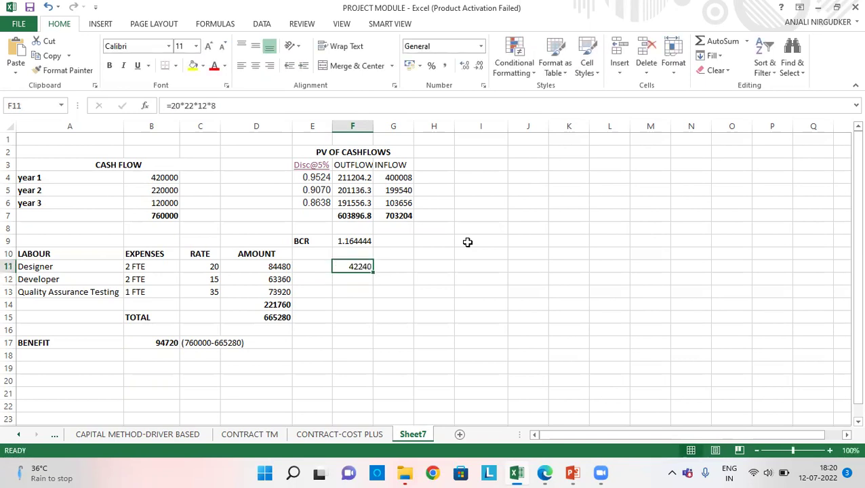
pyautogui.hotkey('alt', 'Tab')
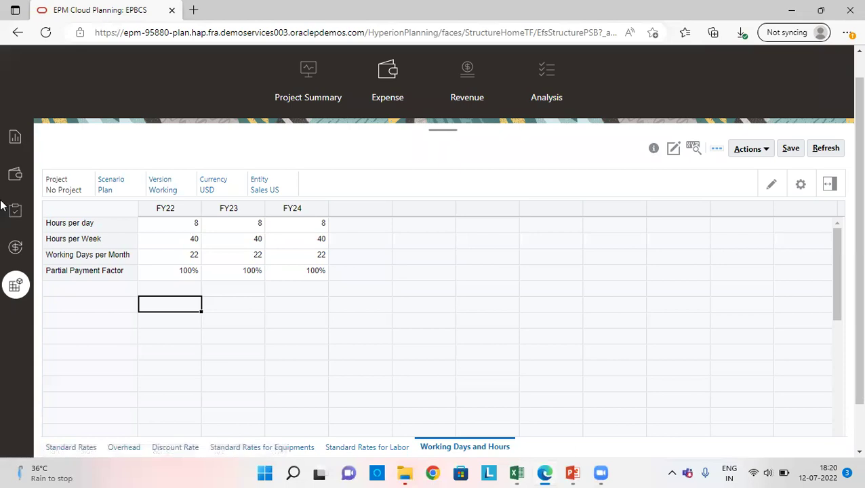
# - Reload the Labor expense form with Project FCCs from Fixed Price Contracts
pyautogui.click(15, 179)
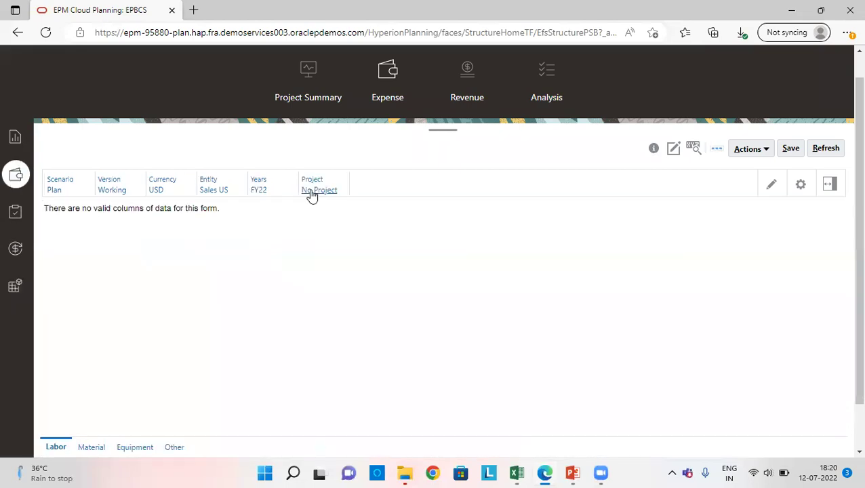
pyautogui.click(311, 192)
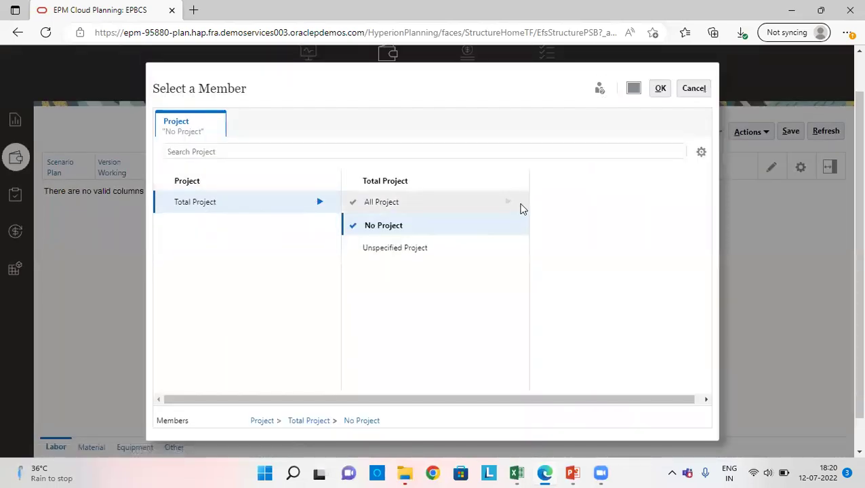
pyautogui.click(509, 202)
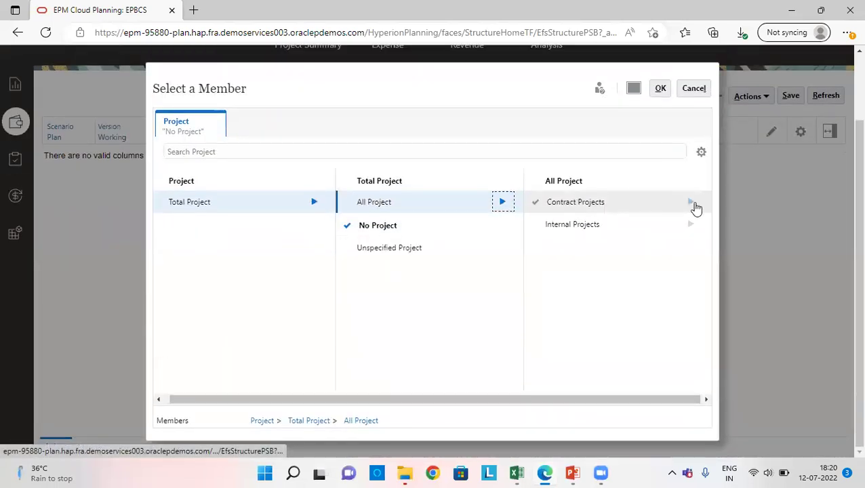
pyautogui.click(692, 202)
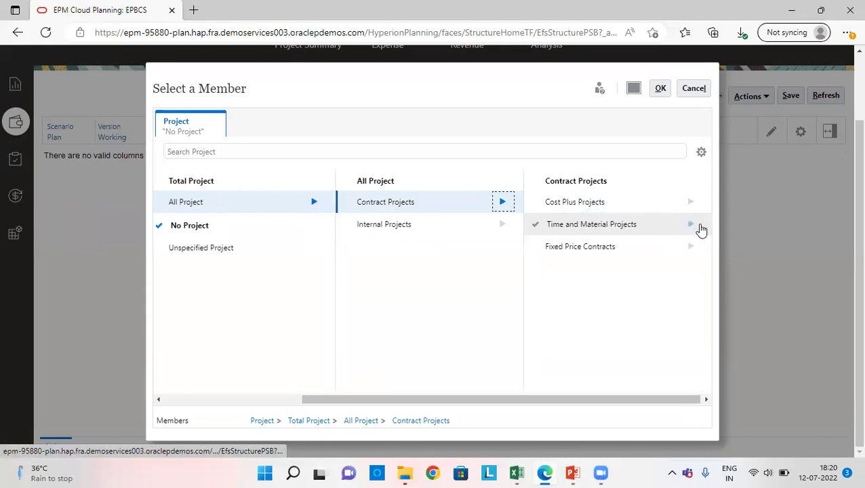
pyautogui.click(690, 244)
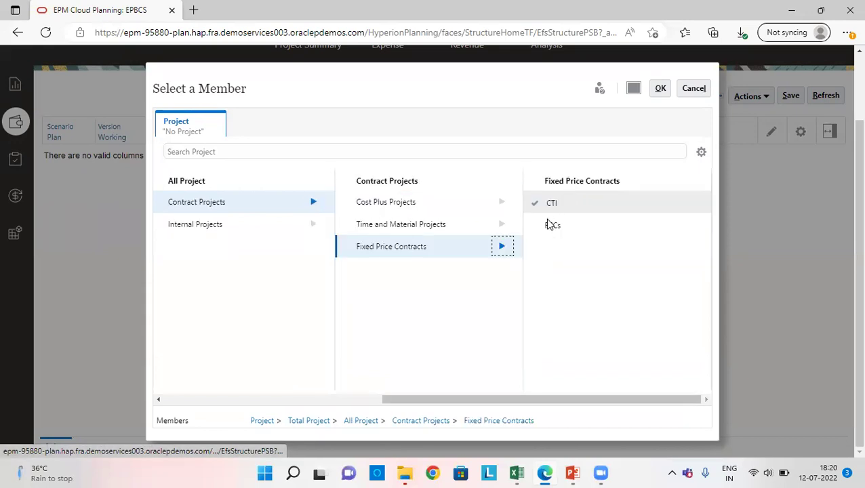
pyautogui.click(551, 225)
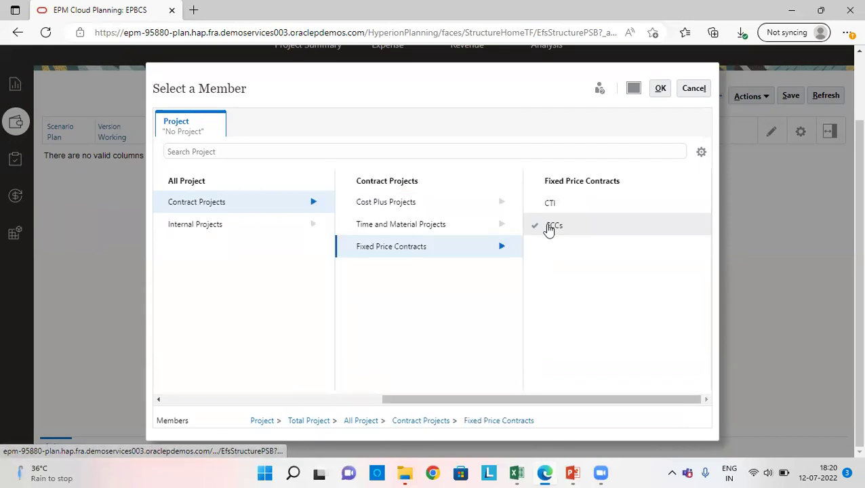
pyautogui.click(661, 88)
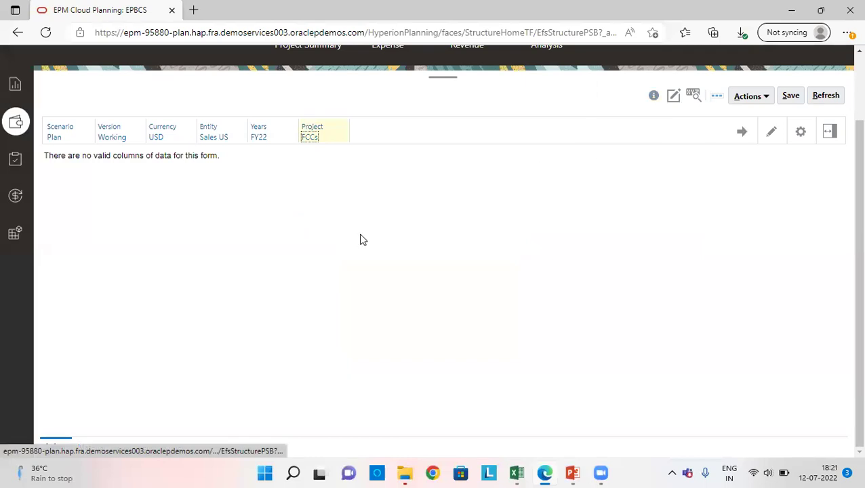
pyautogui.click(742, 132)
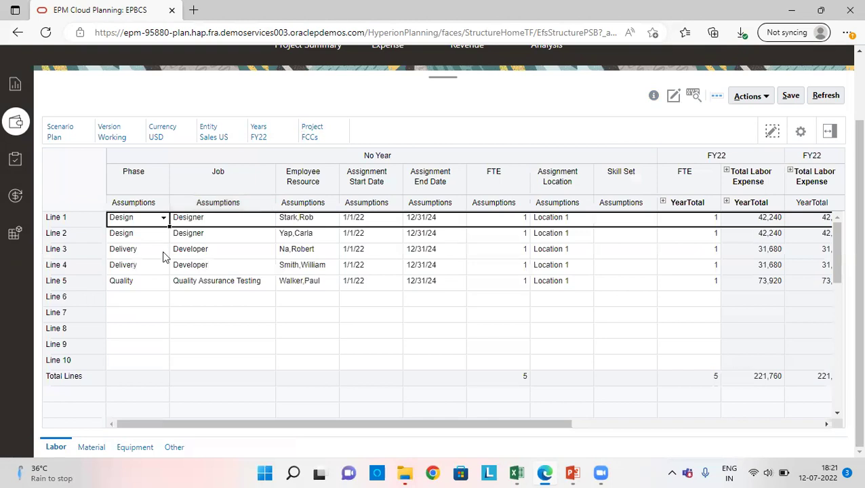
# - Confirm Line 1's FY22 total labor expense of 42,240, then bring the PROJECT MODULE workbook forward
pyautogui.click(764, 225)
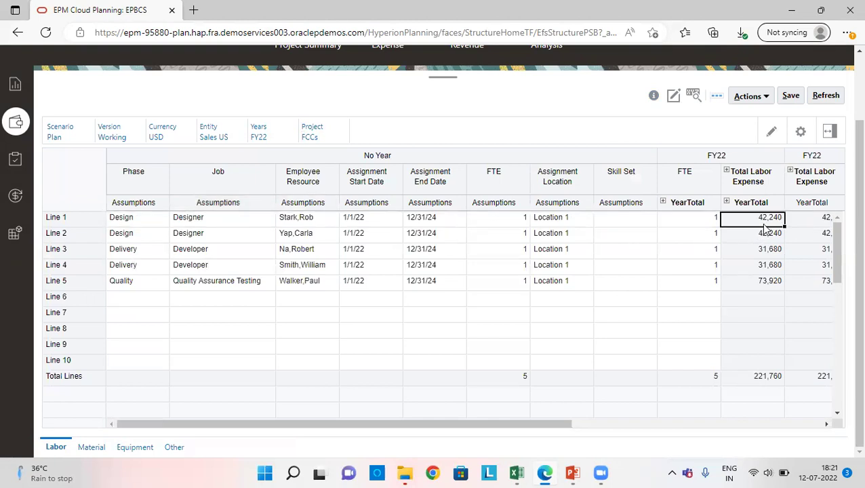
pyautogui.moveTo(516, 473)
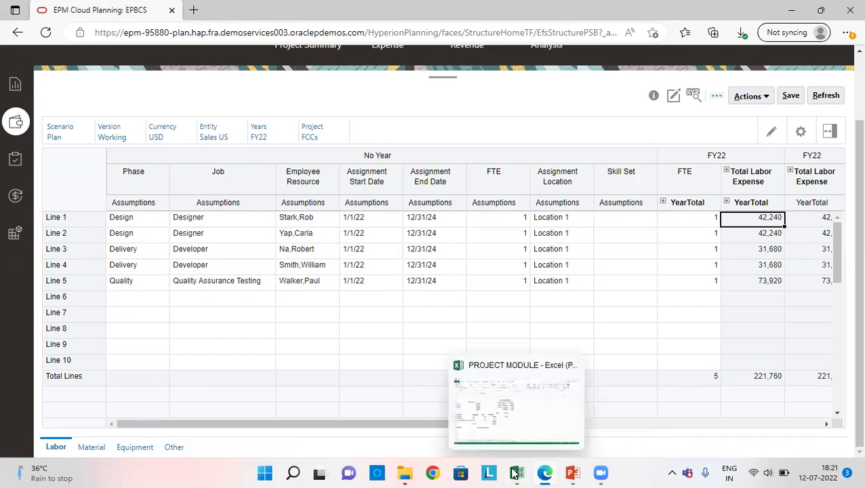
pyautogui.click(526, 419)
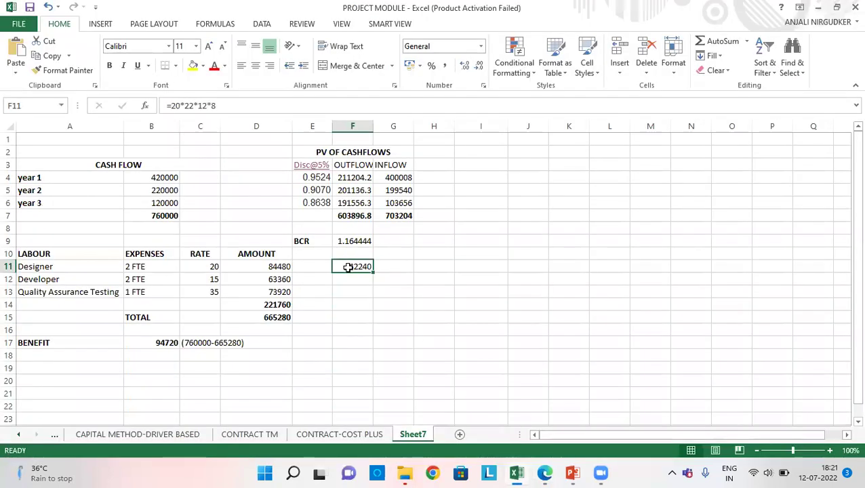
# - Enter =F11*2 in G11 to double the designer cost to 84480
pyautogui.click(403, 267)
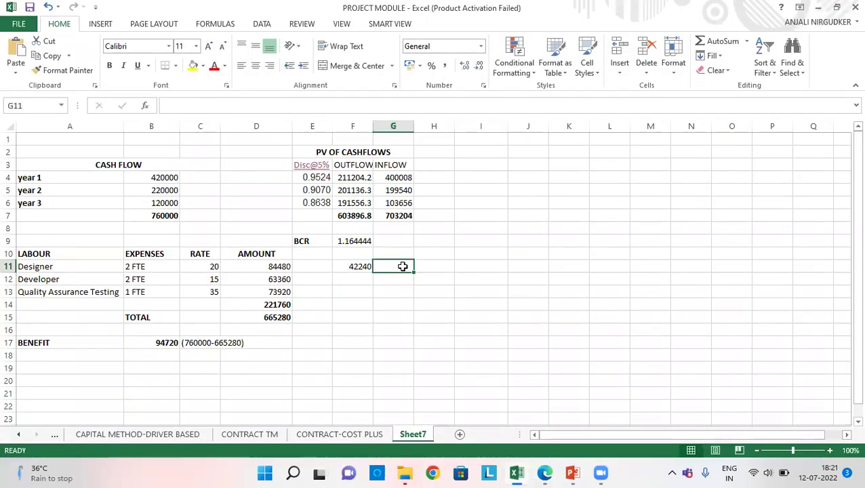
pyautogui.write('+F11*2')
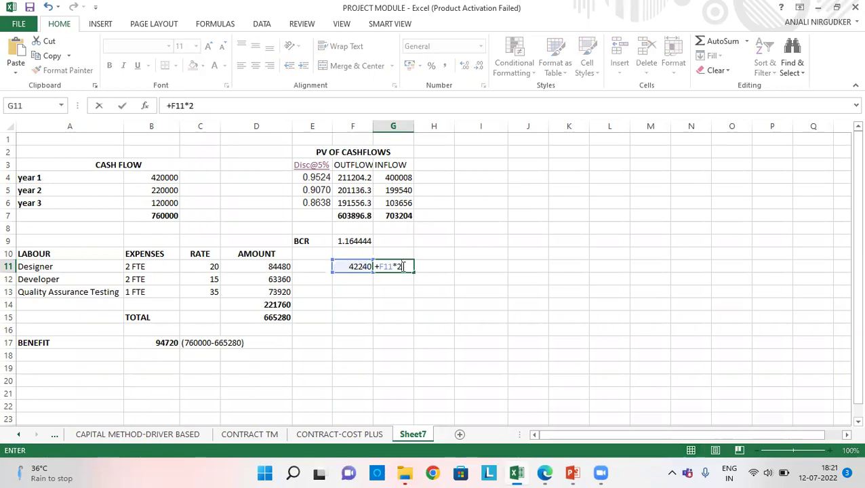
pyautogui.press('Return')
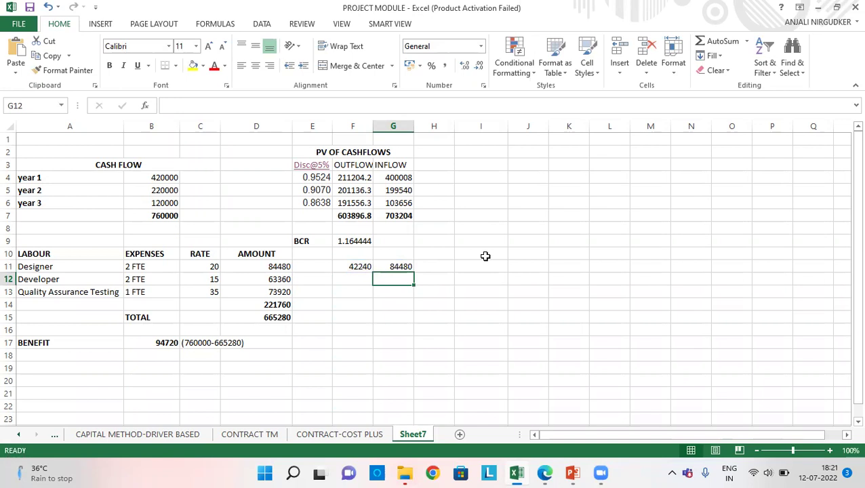
pyautogui.press('Up')
pyautogui.press('Left')
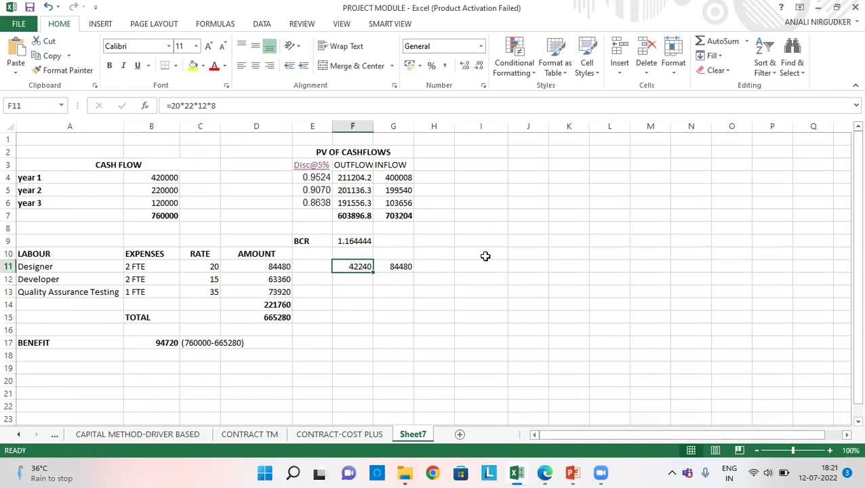
# - Enter =15*22*12*8 in F12 for the developer cost 31680, matching Line 3's FY22 value
pyautogui.press('Down')
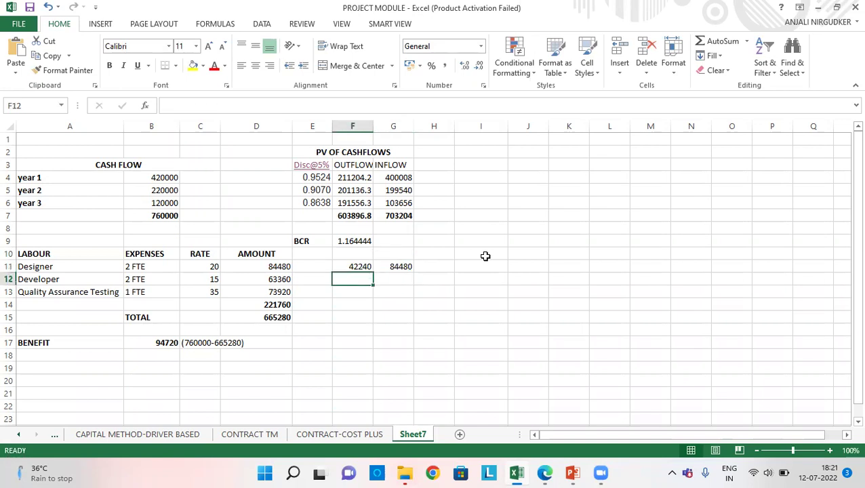
pyautogui.write('+15*')
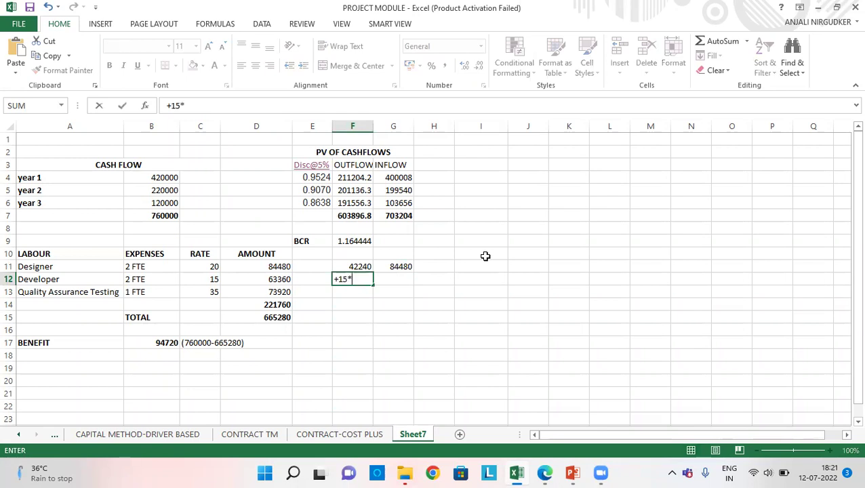
pyautogui.write('22*12*8')
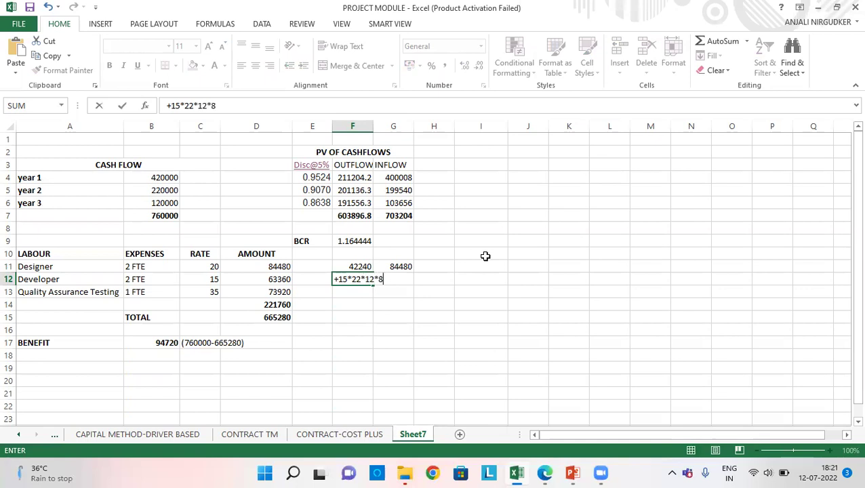
pyautogui.press('Return')
pyautogui.press('Up')
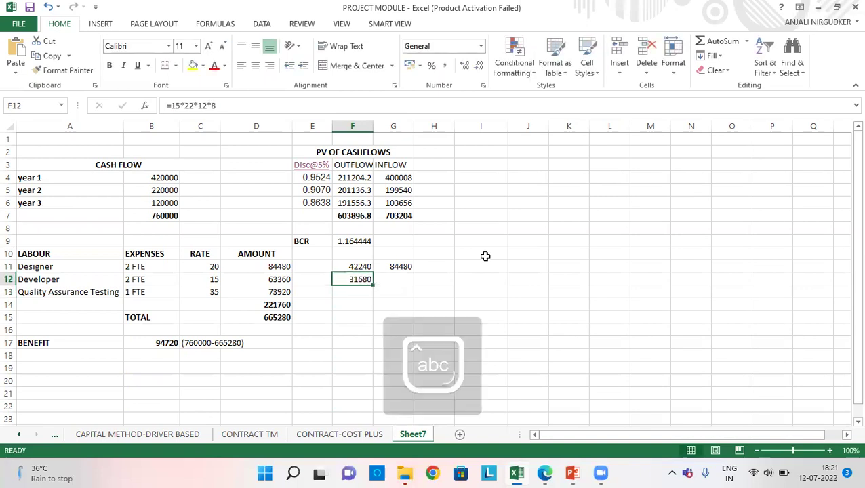
pyautogui.hotkey('alt', 'Tab')
pyautogui.click(782, 252)
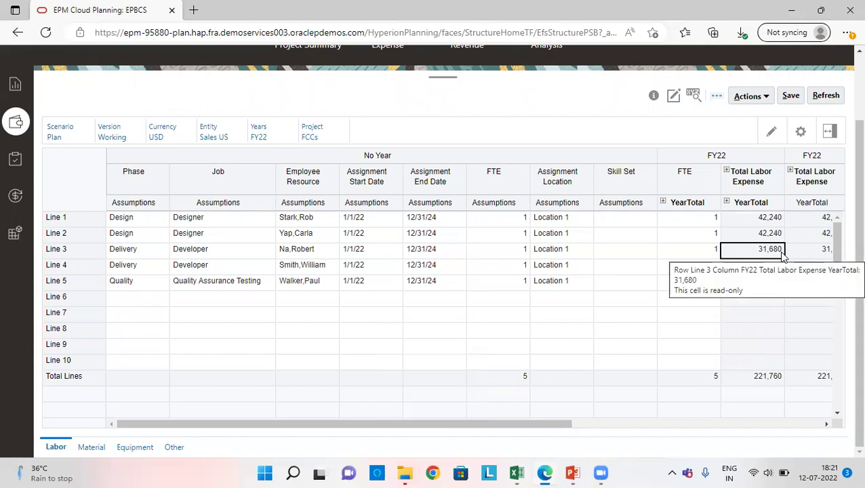
# - Review Line 3's yearly Total Labor Expense totalling 95,040 over FY22–FY24, then return to Sheet7
pyautogui.press('Right')
pyautogui.press('Right')
pyautogui.press('Right')
pyautogui.press('Right')
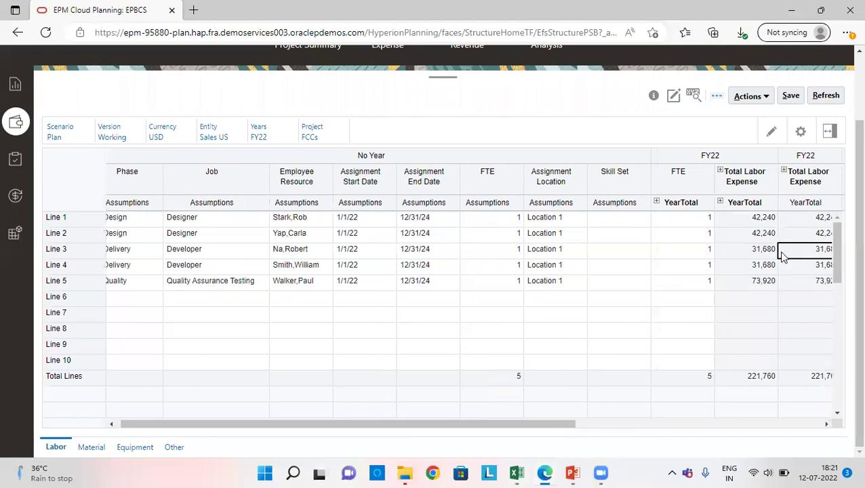
pyautogui.press('Right')
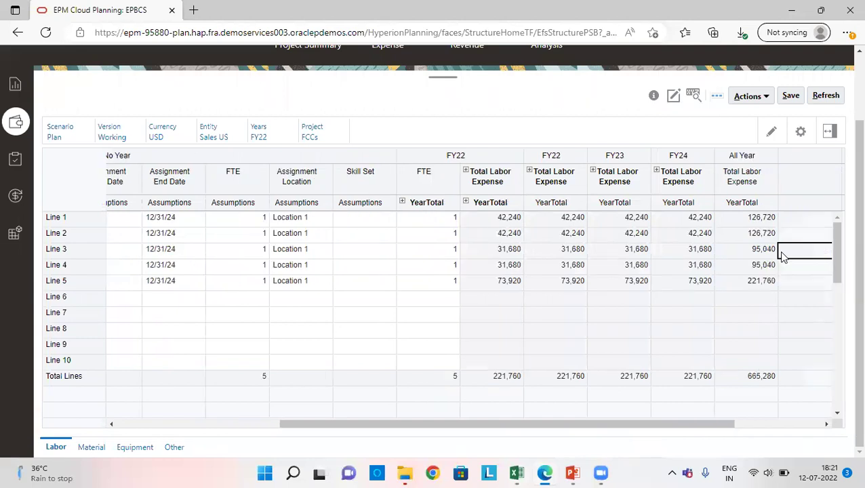
pyautogui.press('Down')
pyautogui.press('Down')
pyautogui.press('Left')
pyautogui.press('Left')
pyautogui.press('Left')
pyautogui.press('Left')
pyautogui.press('Left')
pyautogui.press('Left')
pyautogui.press('Left')
pyautogui.press('Left')
pyautogui.press('Left')
pyautogui.press('Left')
pyautogui.press('Left')
pyautogui.press('Left')
pyautogui.press('Left')
pyautogui.press('Left')
pyautogui.hotkey('alt', 'Tab')
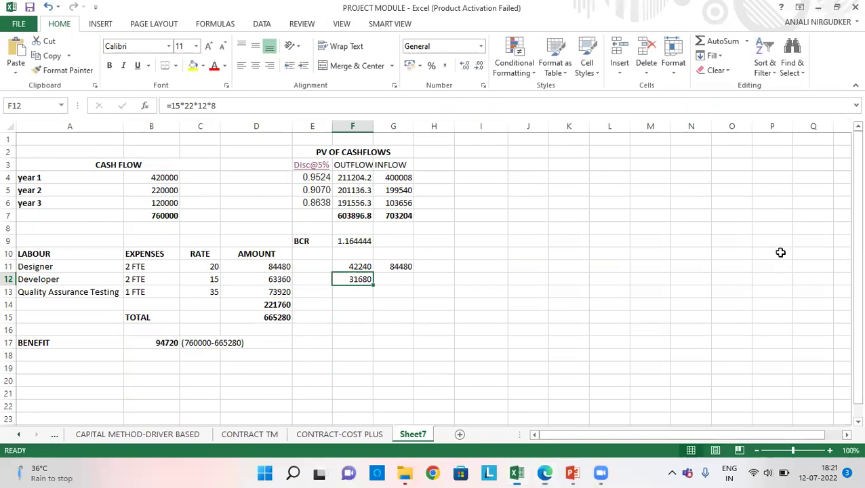
# - Enter +F12*2 in G12 to give the two Developers' total of 63360
pyautogui.press('Down')
pyautogui.press('Up')
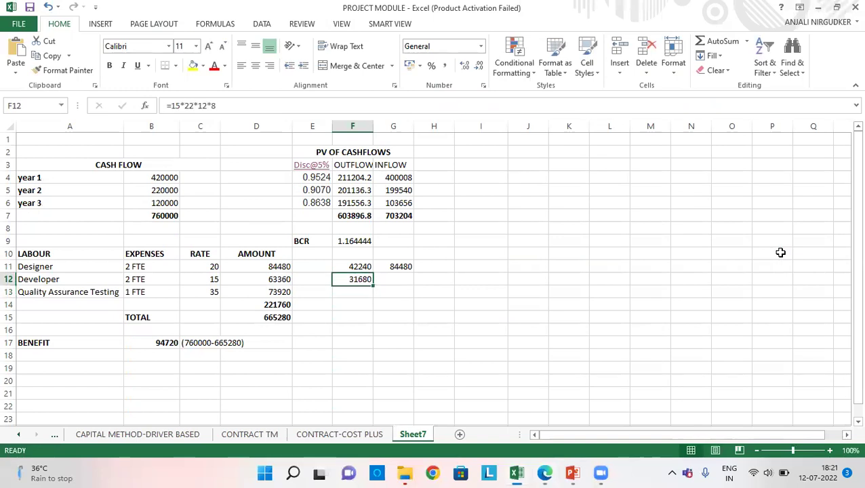
pyautogui.press('Right')
pyautogui.write('+')
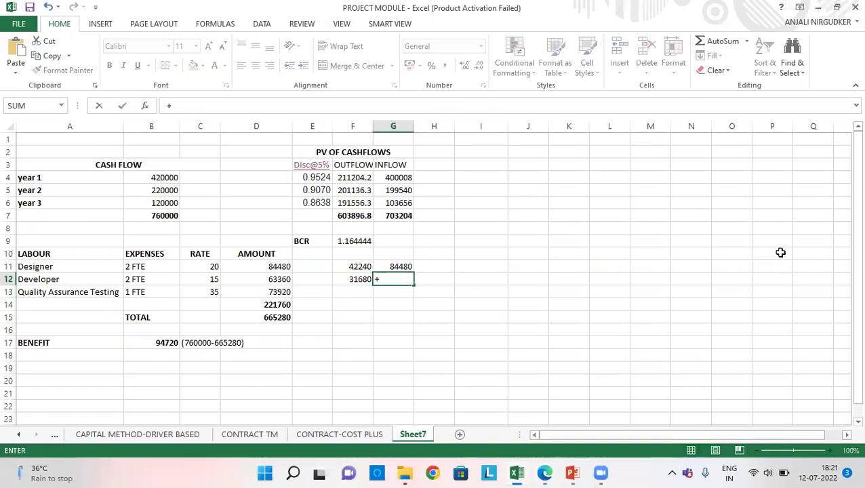
pyautogui.press('Left')
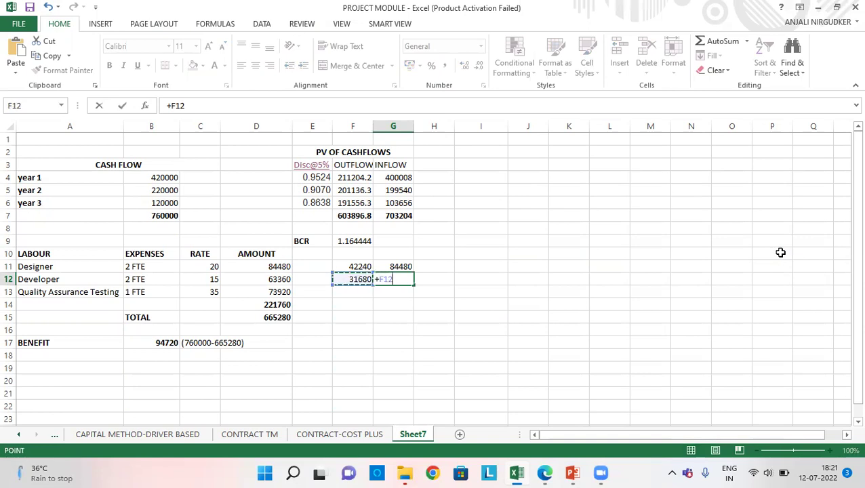
pyautogui.write('*')
pyautogui.write('2')
pyautogui.press('Return')
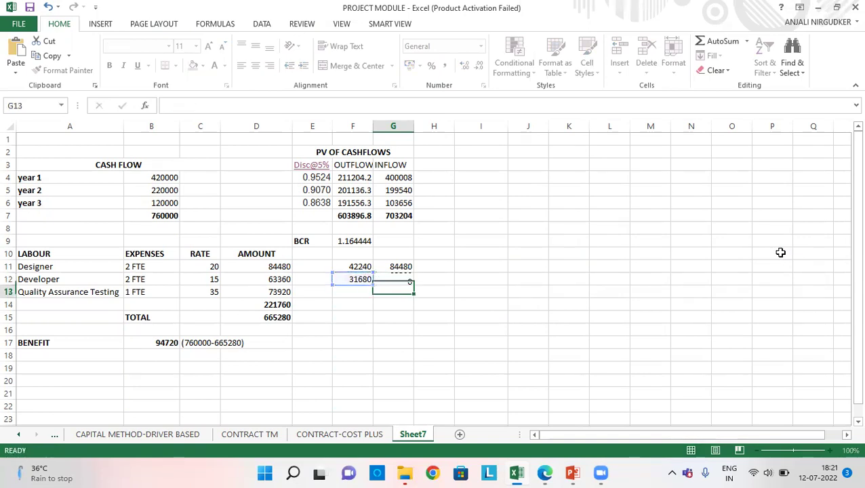
# - Enter +35*22*12*8 in F13 for the Quality Assurance Testing amount of 73920, then return to EPBCS
pyautogui.press('Left')
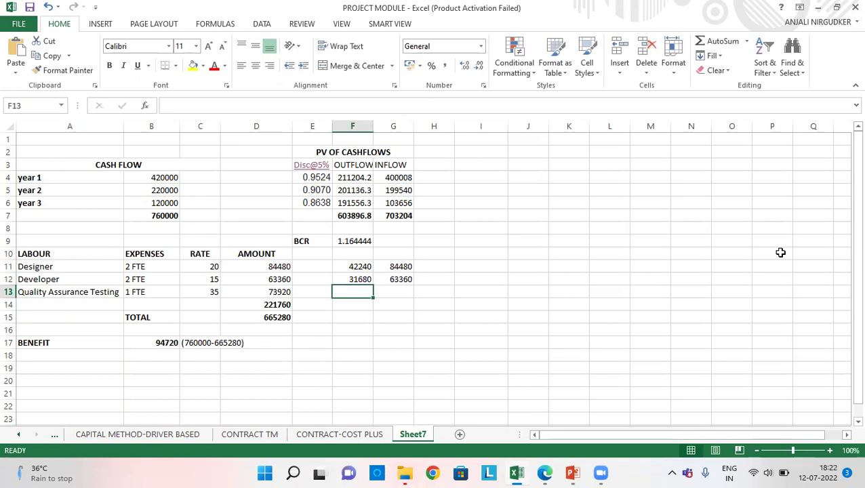
pyautogui.write('+35')
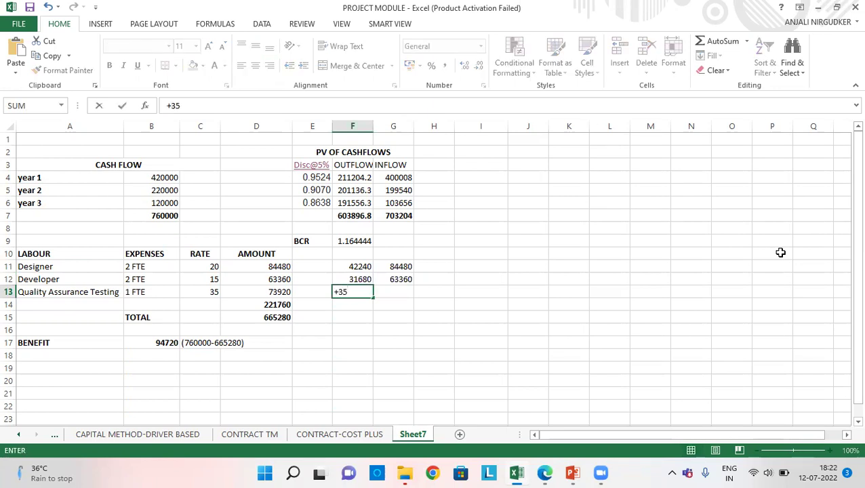
pyautogui.write('*22*')
pyautogui.write('112')
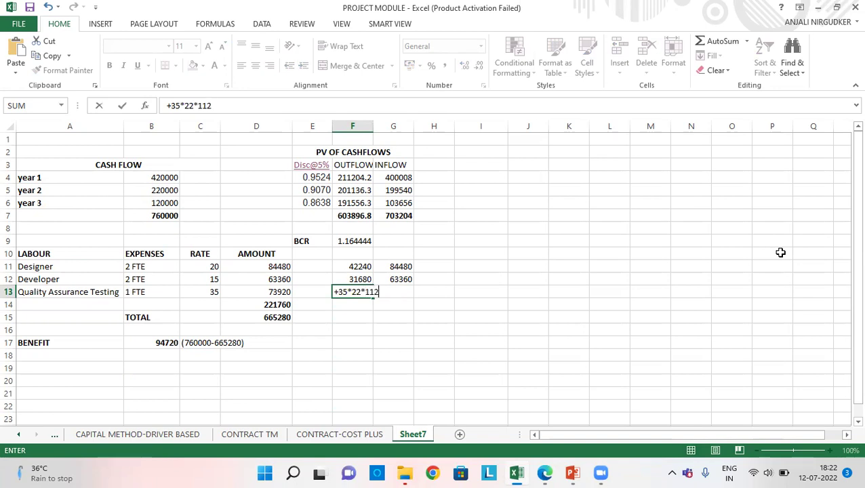
pyautogui.press('BackSpace')
pyautogui.write('2*8')
pyautogui.press('Return')
pyautogui.press('Up')
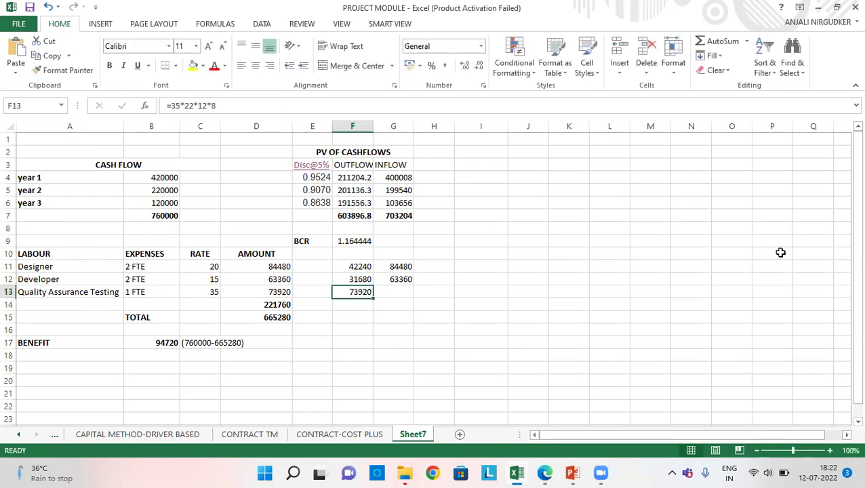
pyautogui.press('Right')
pyautogui.write('+')
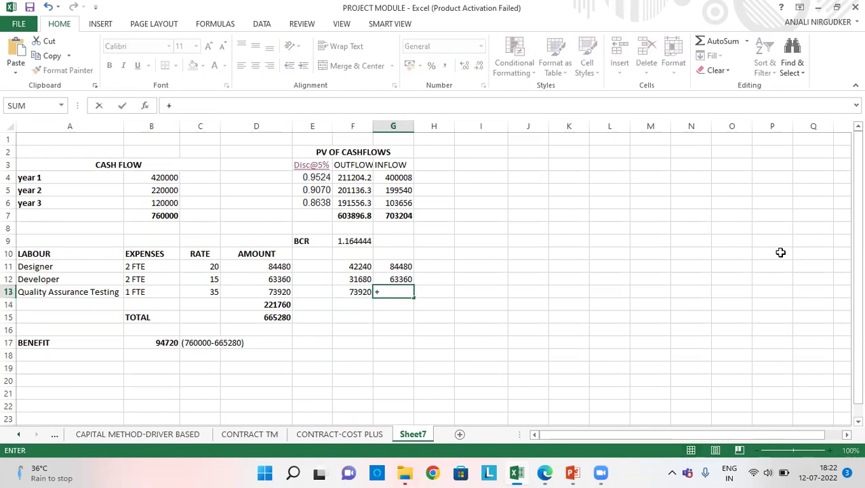
pyautogui.press('BackSpace')
pyautogui.hotkey('alt', 'Tab')
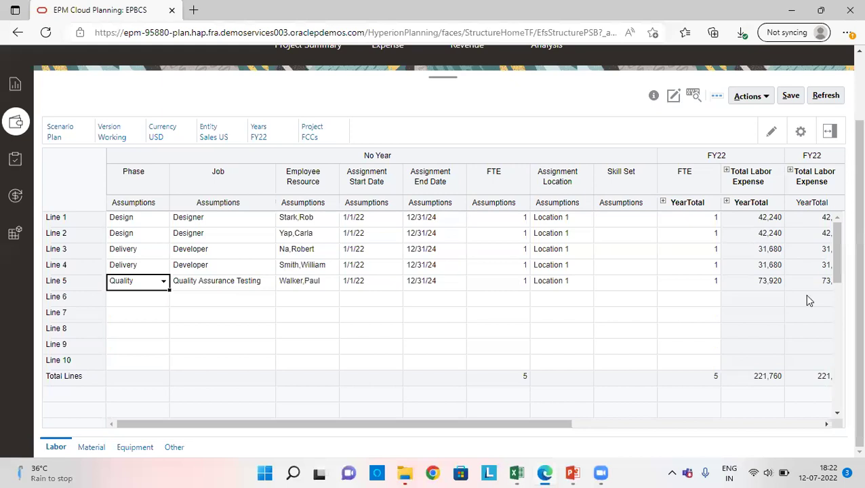
# - Confirm Line 5's FY22 total labor expense reads 73,920, then switch back to Excel
pyautogui.click(780, 282)
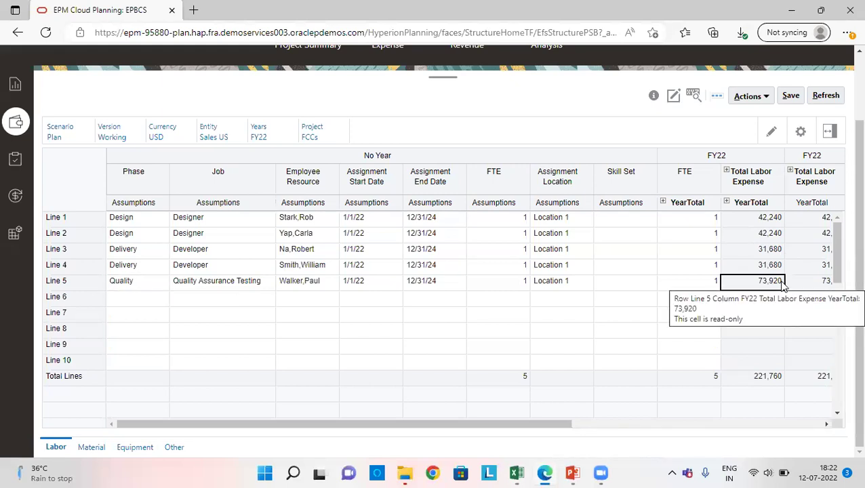
pyautogui.hotkey('alt', 'Tab')
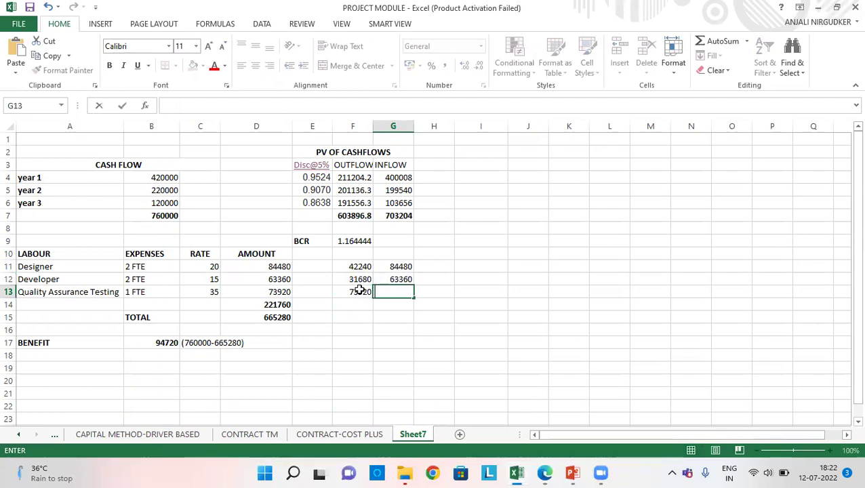
# - Move to the BENEFIT cell B17 and inspect the TOTAL labour cost formula in D15
pyautogui.click(398, 326)
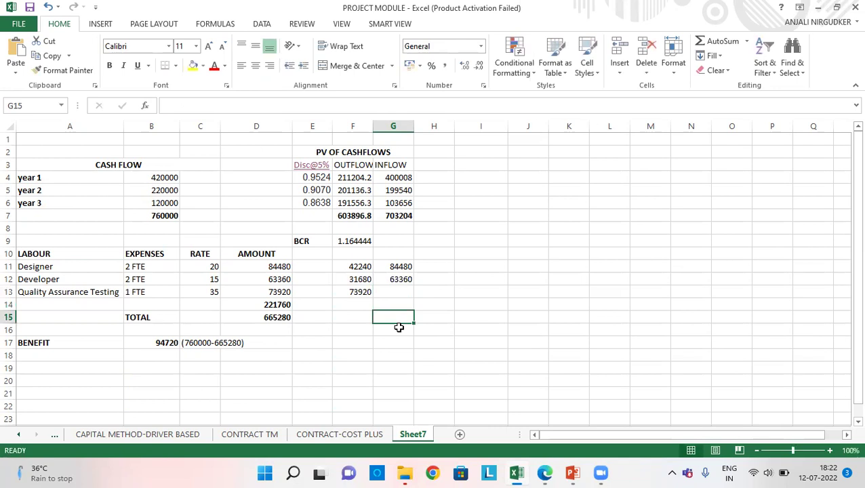
pyautogui.press('Down')
pyautogui.press('Down')
pyautogui.press('Left')
pyautogui.press('Left')
pyautogui.press('Left')
pyautogui.press('Left')
pyautogui.press('Left')
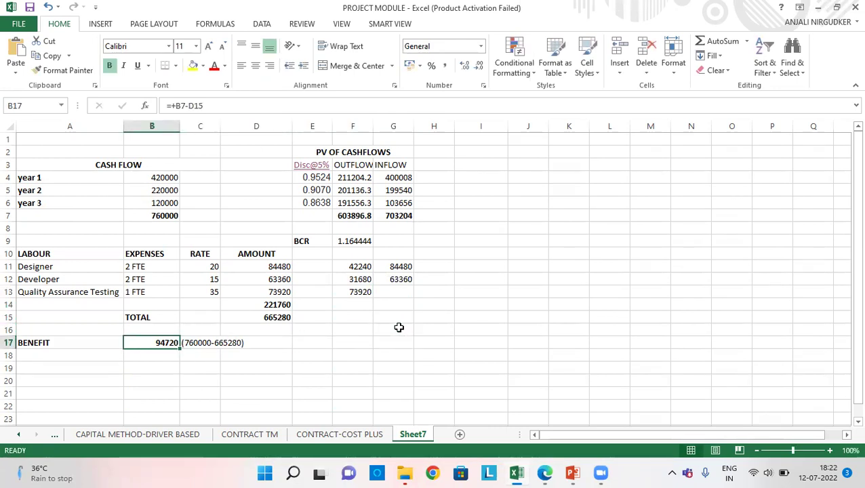
pyautogui.press('Up')
pyautogui.press('Up')
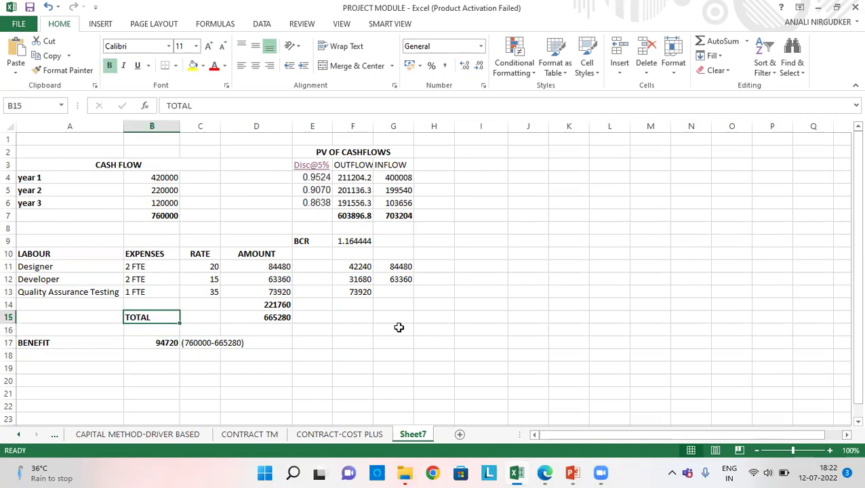
pyautogui.press('Down')
pyautogui.press('Down')
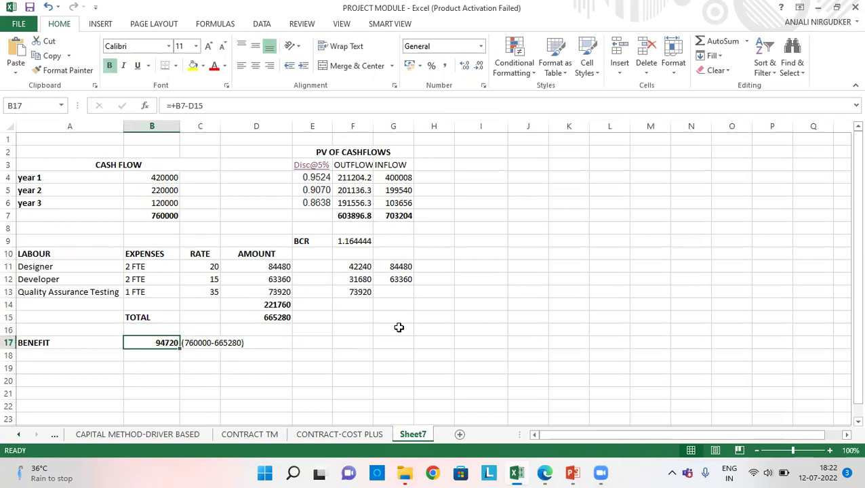
pyautogui.press('Up')
pyautogui.press('Up')
pyautogui.press('Up')
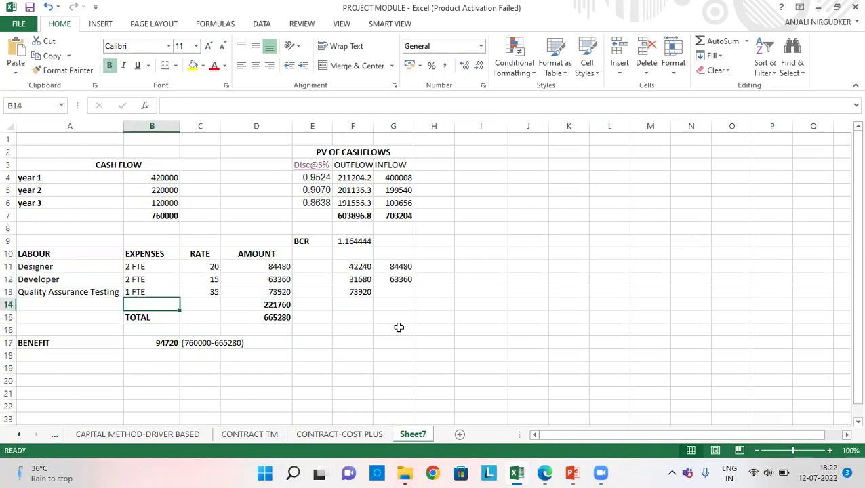
pyautogui.press('Down')
pyautogui.press('Right')
pyautogui.press('Right')
pyautogui.press('Right')
pyautogui.press('Left')
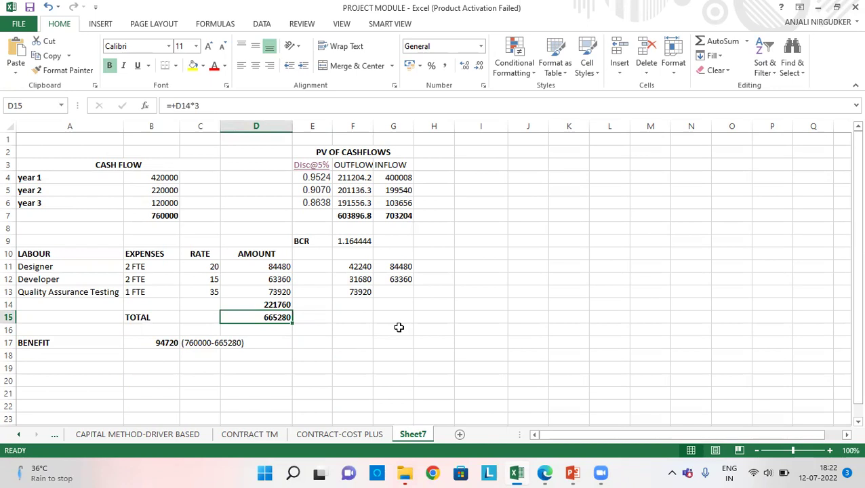
# - Check the labour amounts subtotal of 221760 in D14 against the TOTAL, then return to BENEFIT in B17
pyautogui.press('Up')
pyautogui.press('Up')
pyautogui.press('Up')
pyautogui.press('Up')
pyautogui.press('Up')
pyautogui.press('Down')
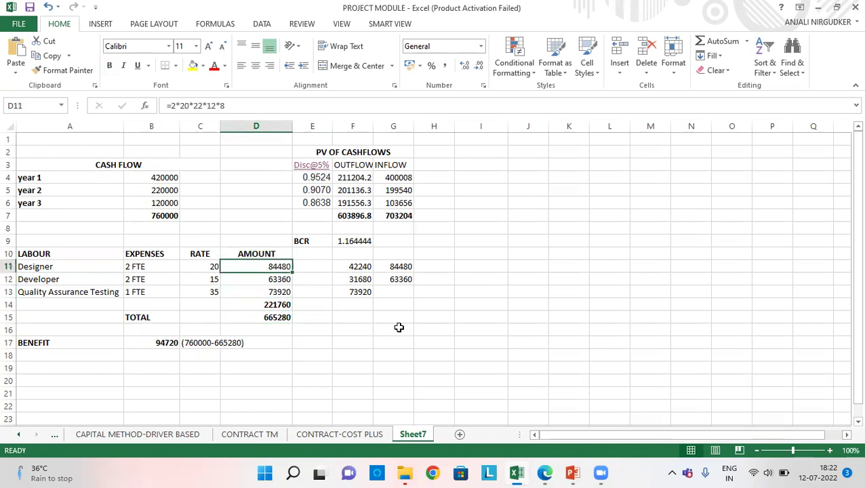
pyautogui.hotkey('shift', 'Down')
pyautogui.hotkey('shift', 'Down')
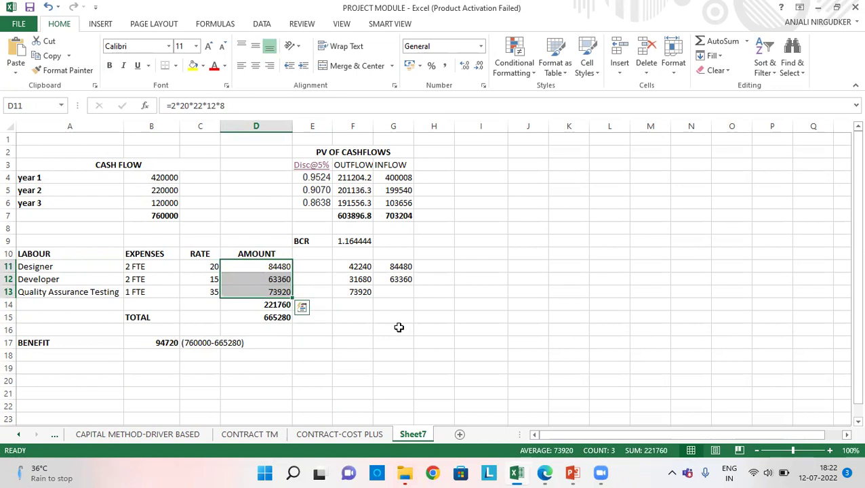
pyautogui.press('Down')
pyautogui.press('Down')
pyautogui.press('Down')
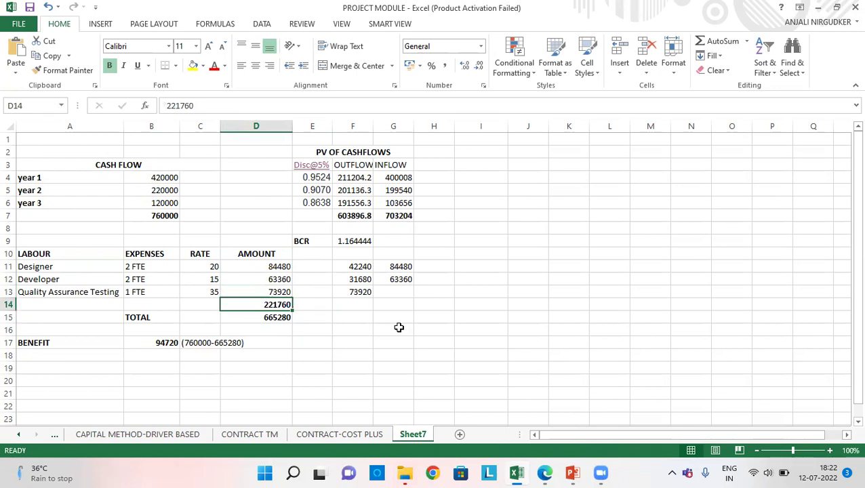
pyautogui.press('Down')
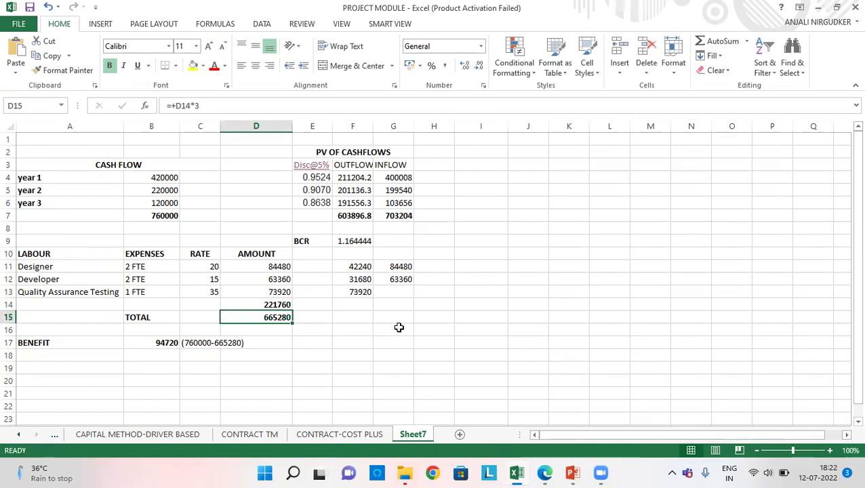
pyautogui.press('Up')
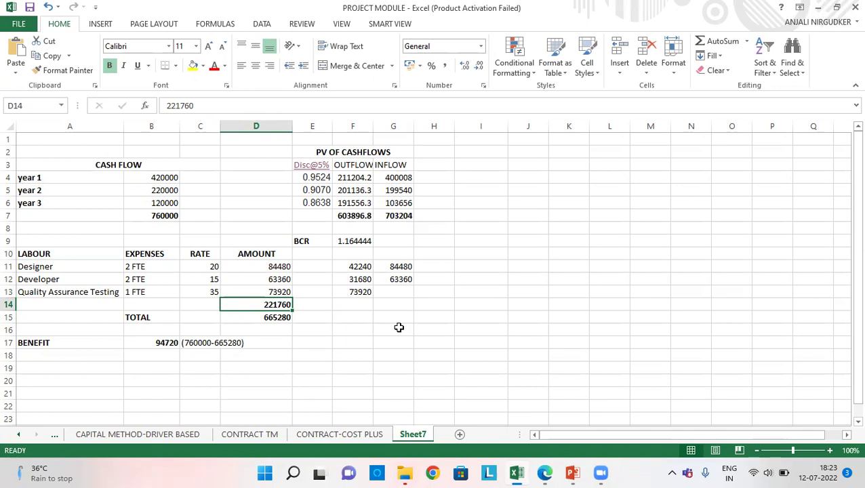
pyautogui.press('Down')
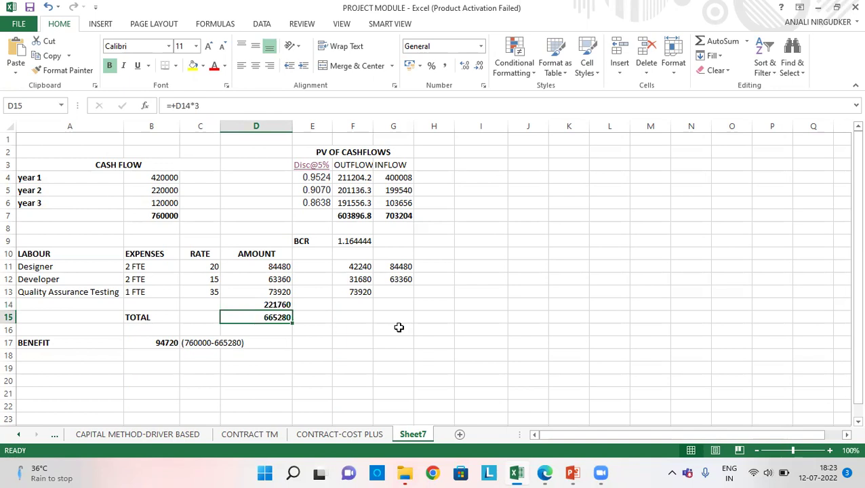
pyautogui.press('Up')
pyautogui.press('Up')
pyautogui.press('Up')
pyautogui.press('Up')
pyautogui.press('Up')
pyautogui.press('Up')
pyautogui.press('Up')
pyautogui.press('Up')
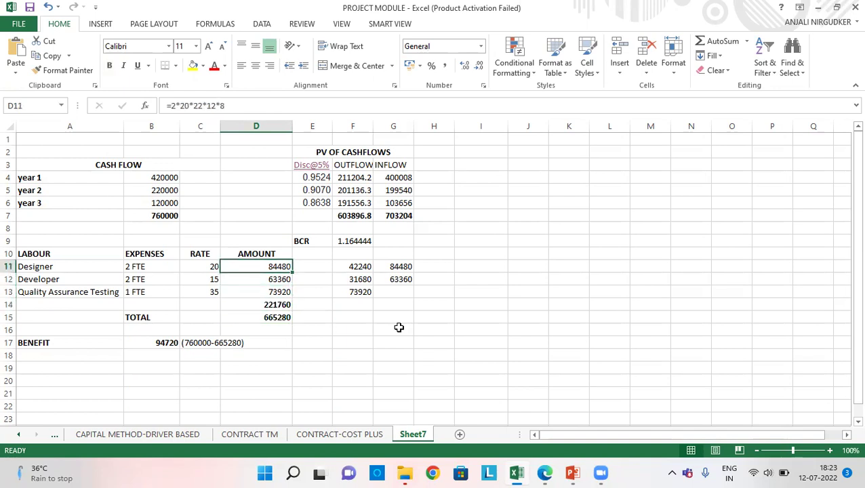
pyautogui.press('Left')
pyautogui.press('Left')
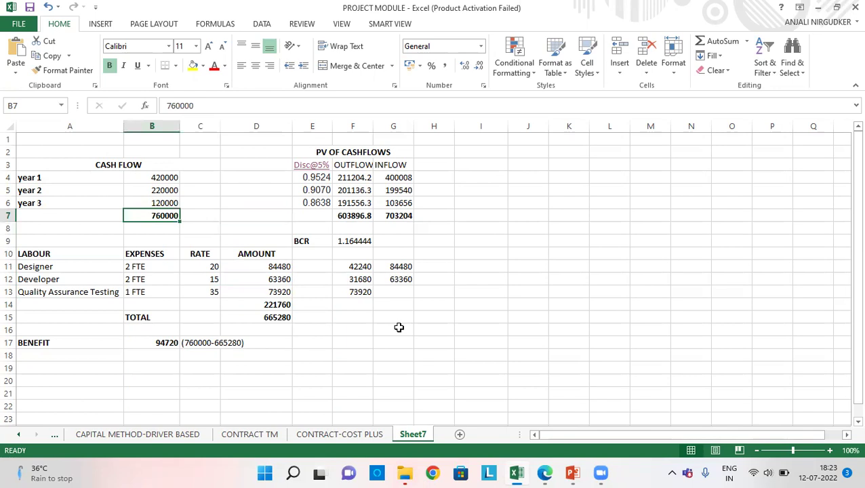
pyautogui.press('Down')
pyautogui.press('Down')
pyautogui.press('Down')
pyautogui.press('Down')
pyautogui.press('Down')
pyautogui.press('Down')
pyautogui.press('Down')
pyautogui.press('Down')
pyautogui.press('Down')
pyautogui.press('Down')
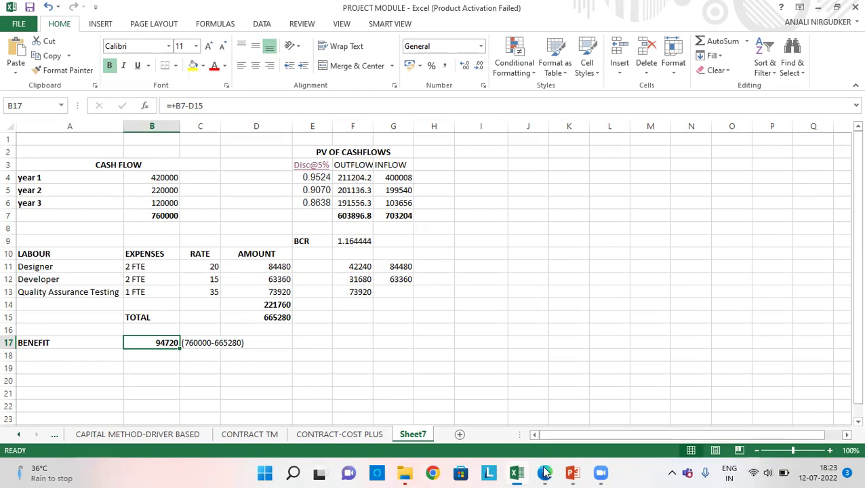
# - In Analysis, check that Project Cash Flow and Project Profitability both total 94,720 across all years
pyautogui.moveTo(548, 473)
pyautogui.click(562, 418)
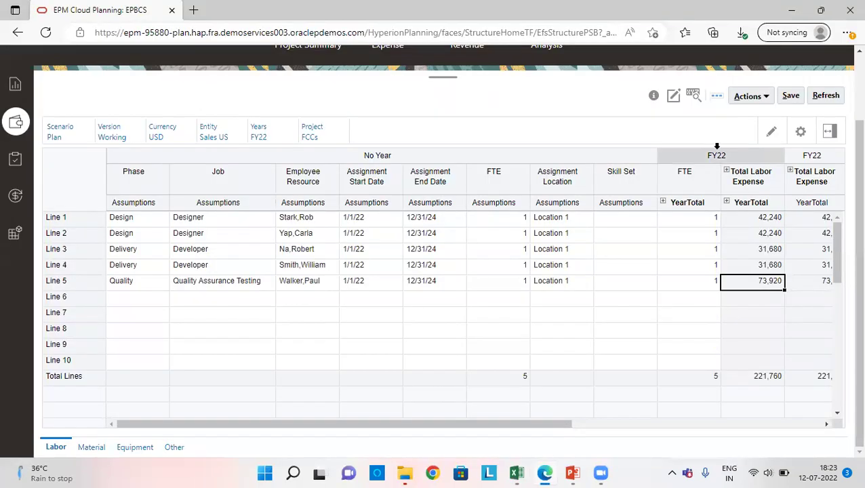
pyautogui.scroll(2, 631, 121)
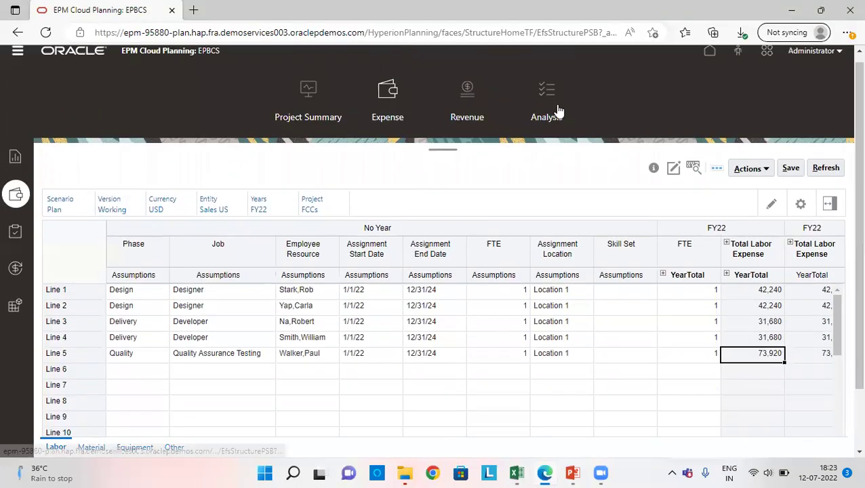
pyautogui.click(559, 111)
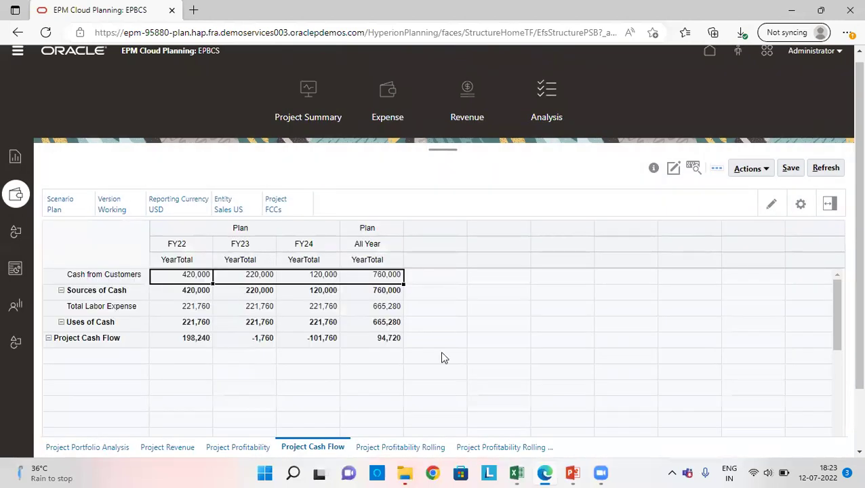
pyautogui.click(396, 342)
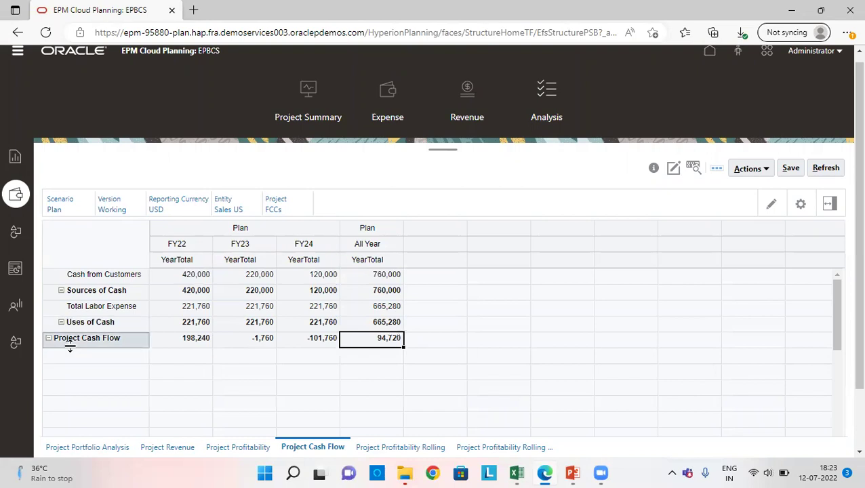
pyautogui.click(74, 345)
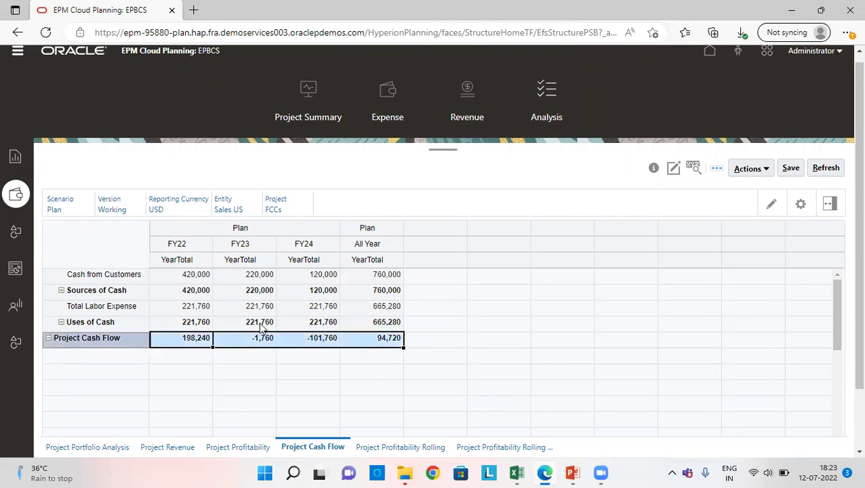
pyautogui.click(351, 348)
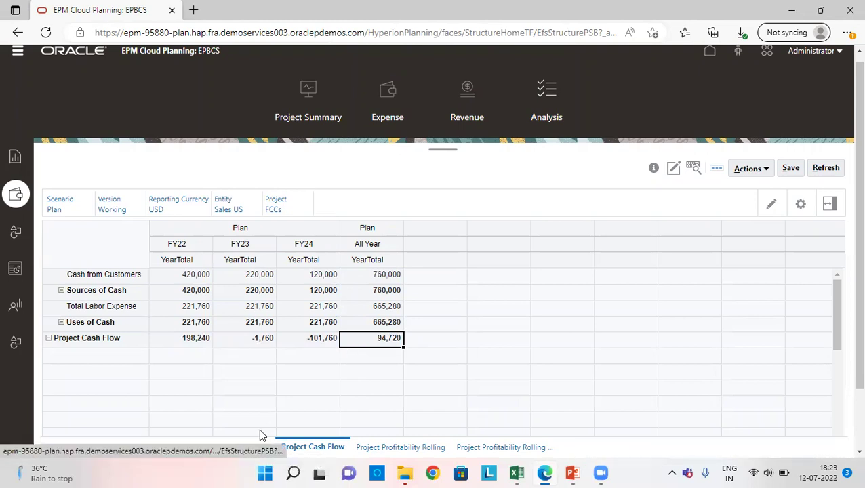
pyautogui.click(238, 447)
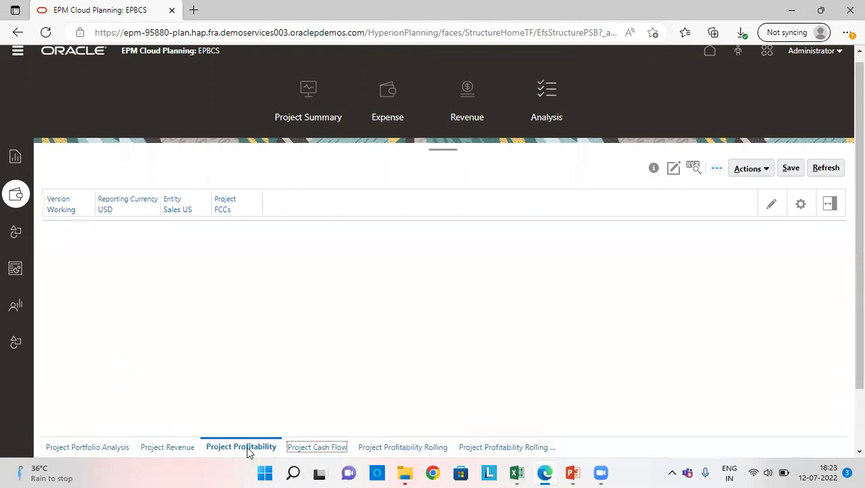
pyautogui.click(354, 313)
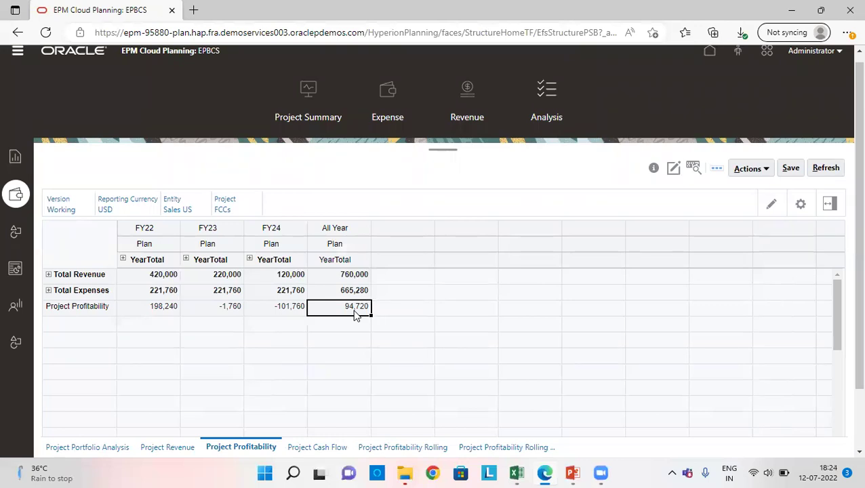
# - Review the Project Summary's Contract Projects Overview KPIs, including BCR 1.14, then return to Excel
pyautogui.click(319, 99)
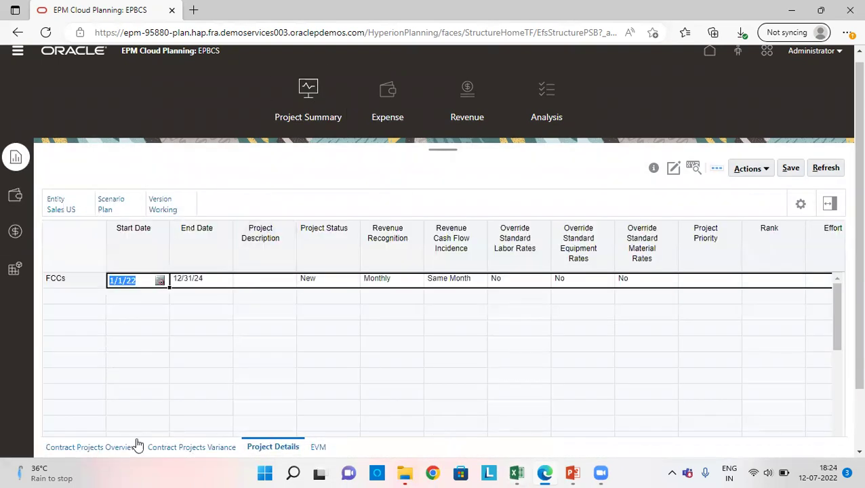
pyautogui.click(121, 448)
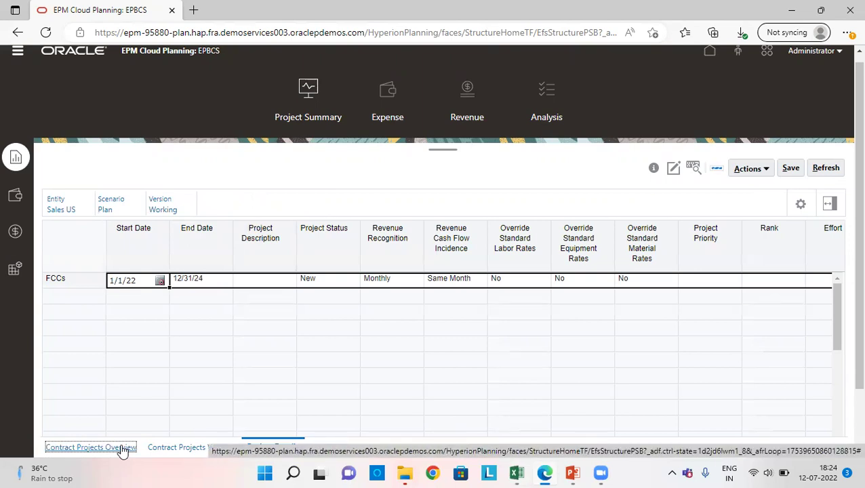
pyautogui.click(107, 449)
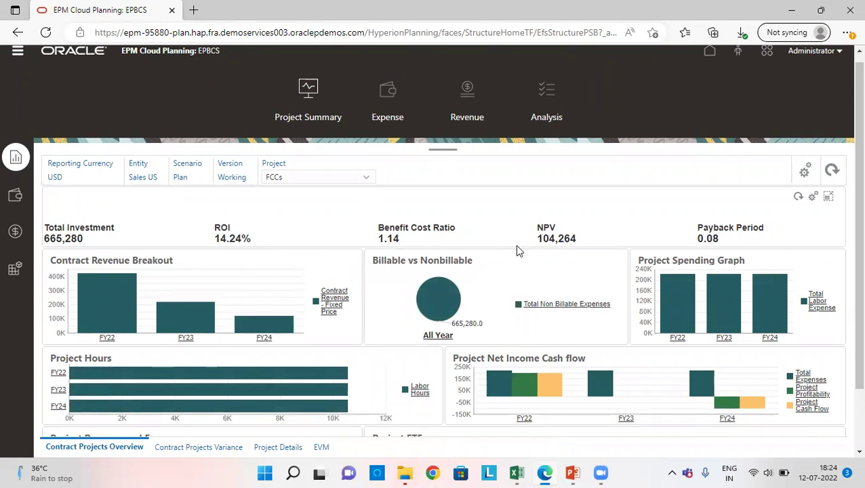
pyautogui.click(518, 472)
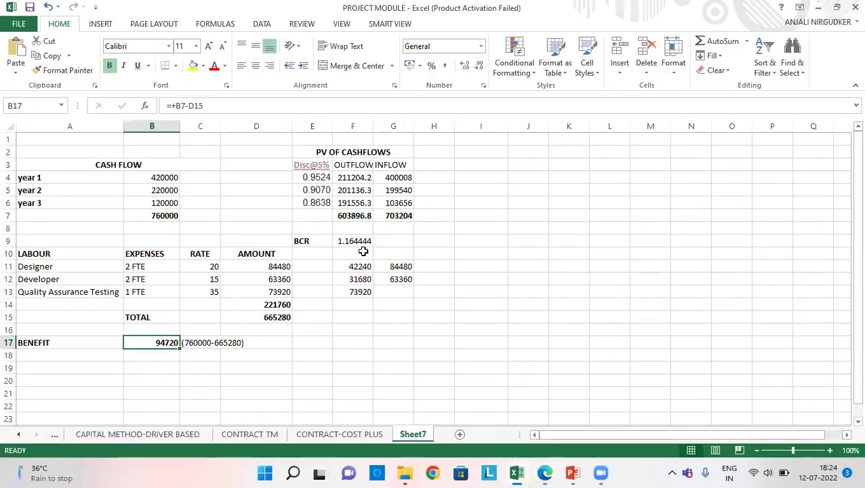
# - Inspect the BCR formula =+G7/F7 in F9 and the discounted outflow formulas in F7 and F4
pyautogui.press('Up')
pyautogui.press('Up')
pyautogui.press('Up')
pyautogui.press('Up')
pyautogui.press('Up')
pyautogui.press('Up')
pyautogui.press('Up')
pyautogui.press('Up')
pyautogui.press('Up')
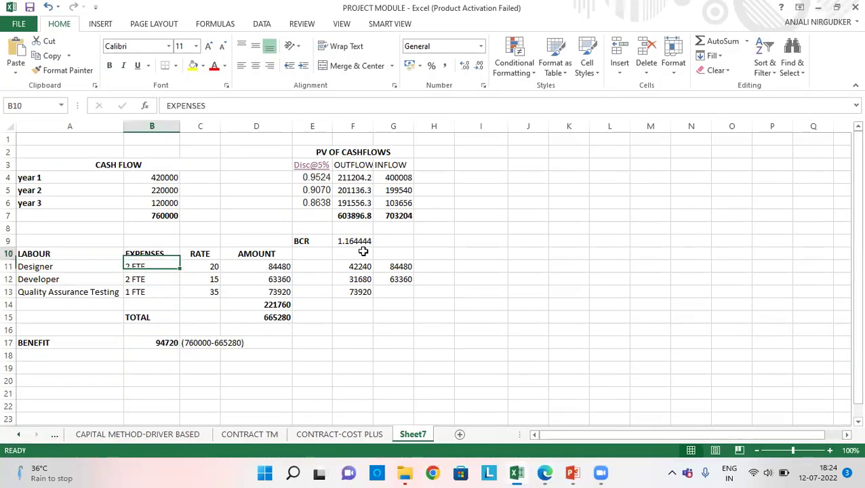
pyautogui.press('Down')
pyautogui.press('Down')
pyautogui.press('Up')
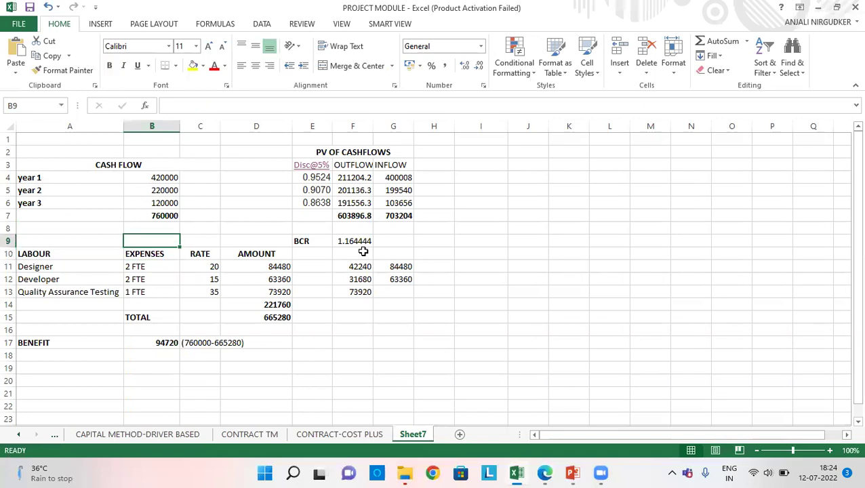
pyautogui.press('Right')
pyautogui.press('Right')
pyautogui.press('Right')
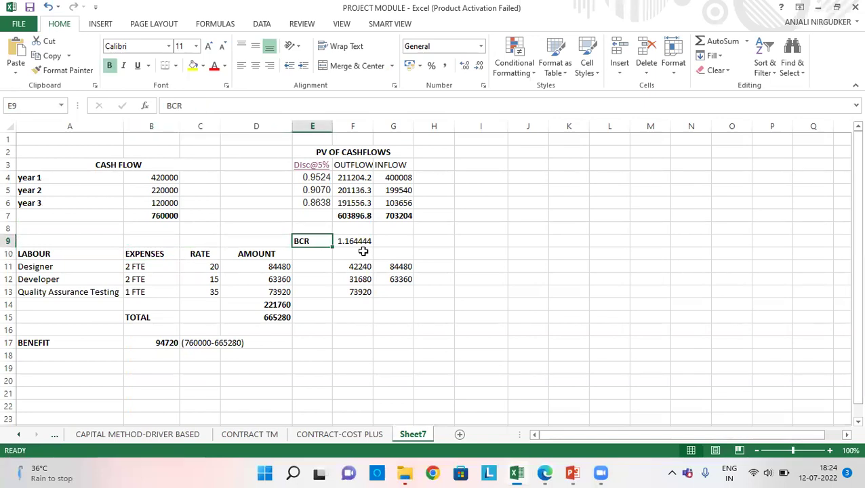
pyautogui.press('Right')
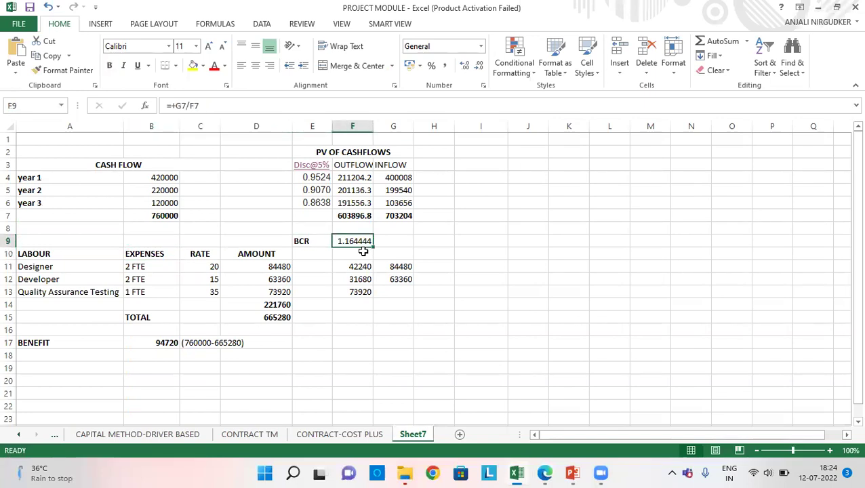
pyautogui.press('Up')
pyautogui.press('Up')
pyautogui.press('Up')
pyautogui.press('Up')
pyautogui.press('Down')
pyautogui.press('Down')
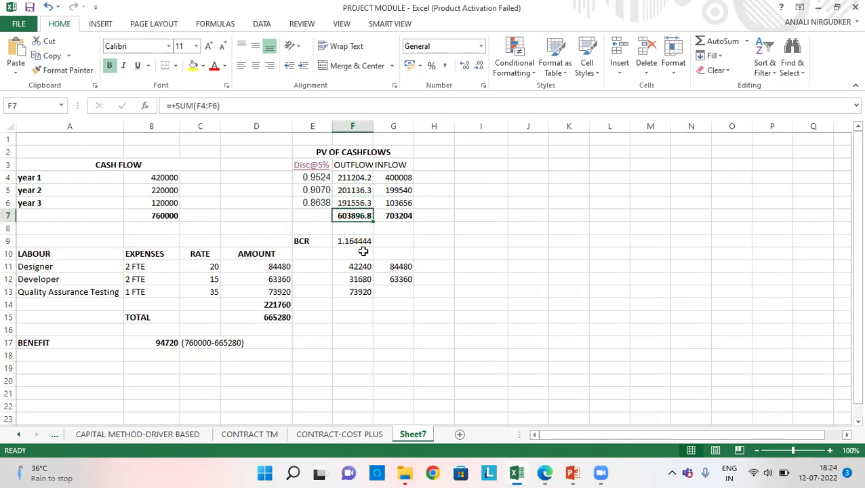
pyautogui.press('Up')
pyautogui.press('Up')
pyautogui.press('Up')
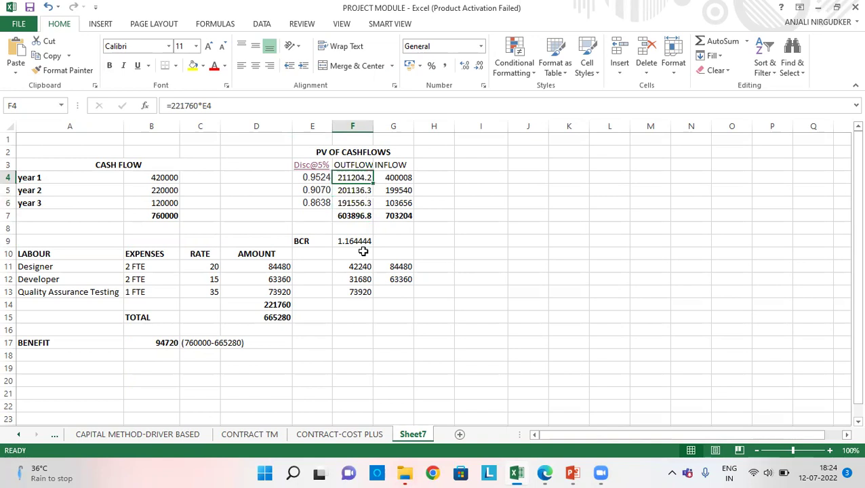
pyautogui.press('Up')
# - Check the Disc@5% factors such as 0.9524, return to the 1.164444 BCR, then switch to EPBCS
pyautogui.press('Left')
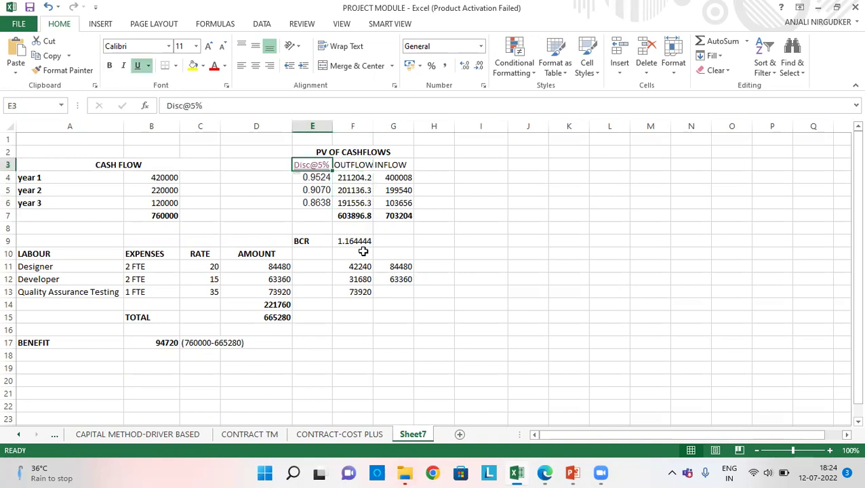
pyautogui.press('Down')
pyautogui.press('Up')
pyautogui.press('Down')
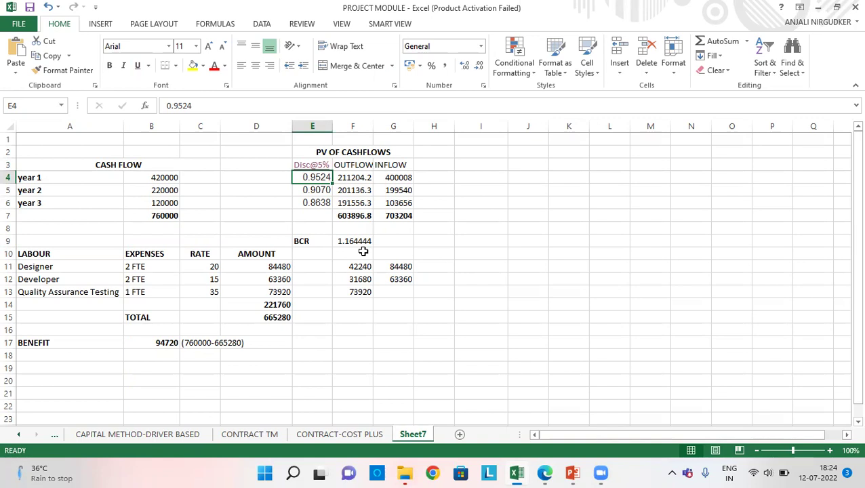
pyautogui.press('Down')
pyautogui.press('Down')
pyautogui.press('Down')
pyautogui.press('Down')
pyautogui.press('Down')
pyautogui.press('Right')
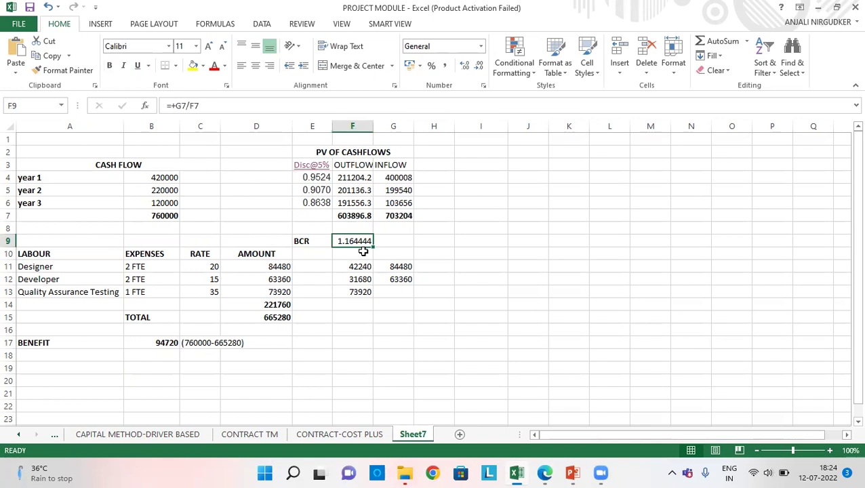
pyautogui.hotkey('alt', 'Tab')
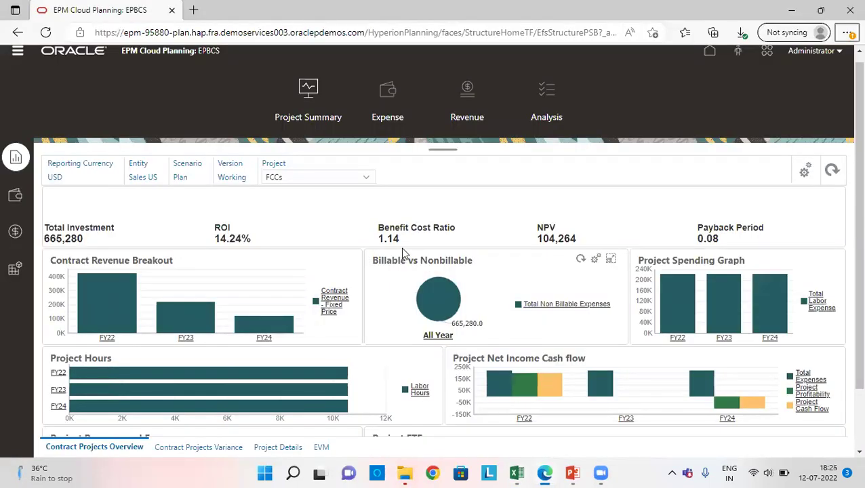
# - Compare the dashboard BCR 1.14 with Excel's 1.164444, check the exact ROI, then go Home
pyautogui.hotkey('alt', 'Tab')
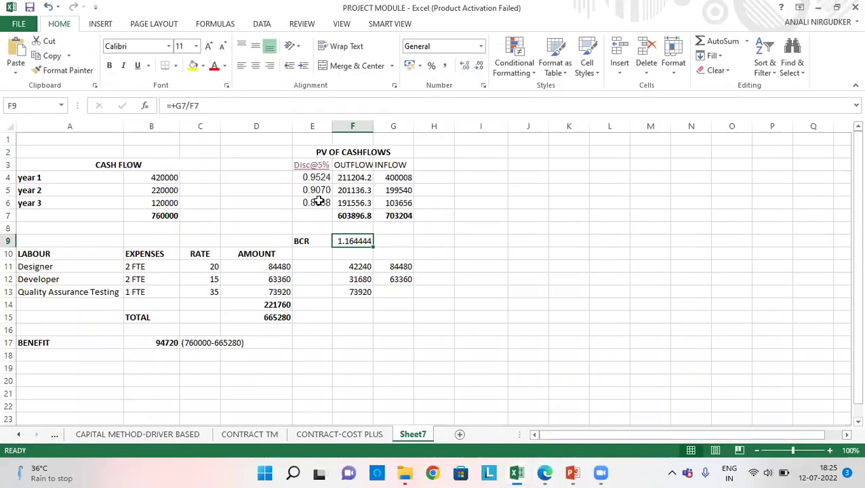
pyautogui.hotkey('alt', 'Tab')
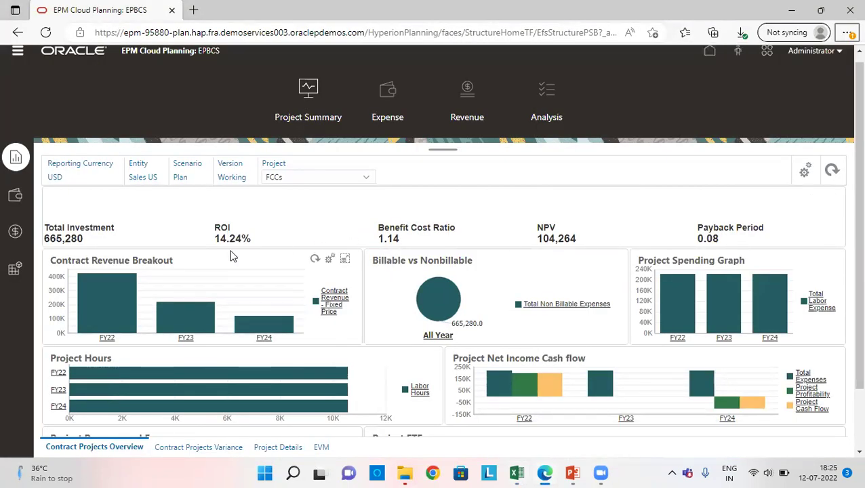
pyautogui.moveTo(243, 246)
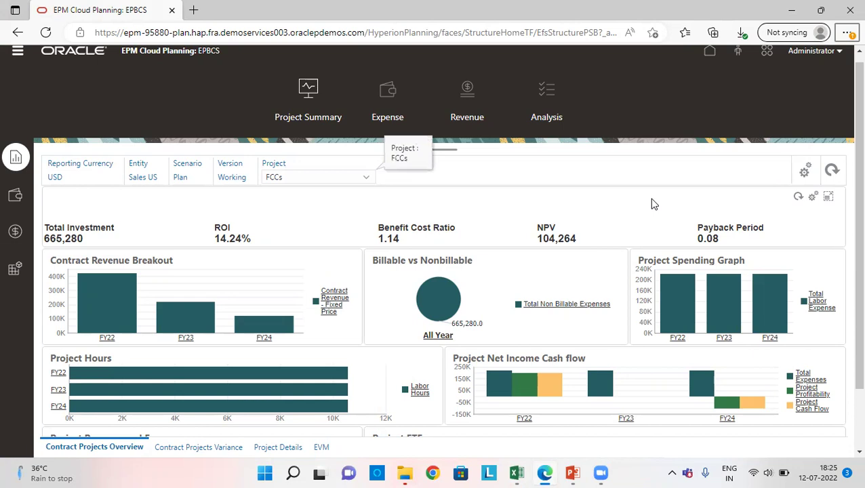
pyautogui.click(710, 52)
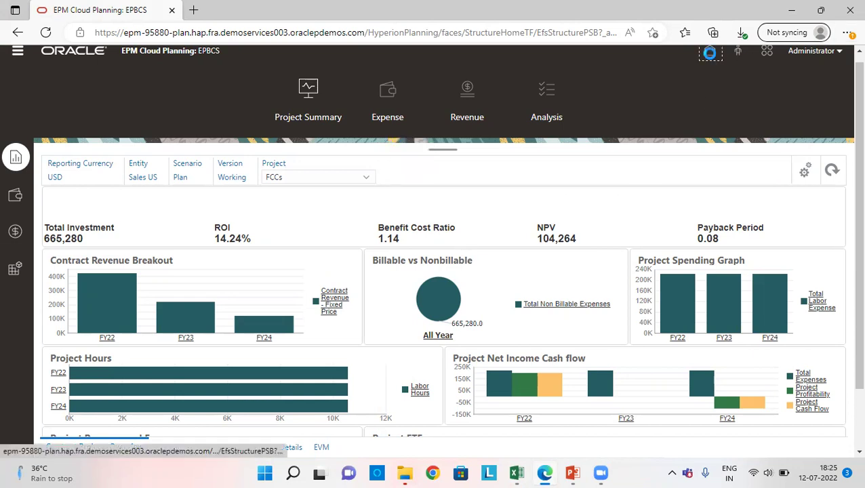